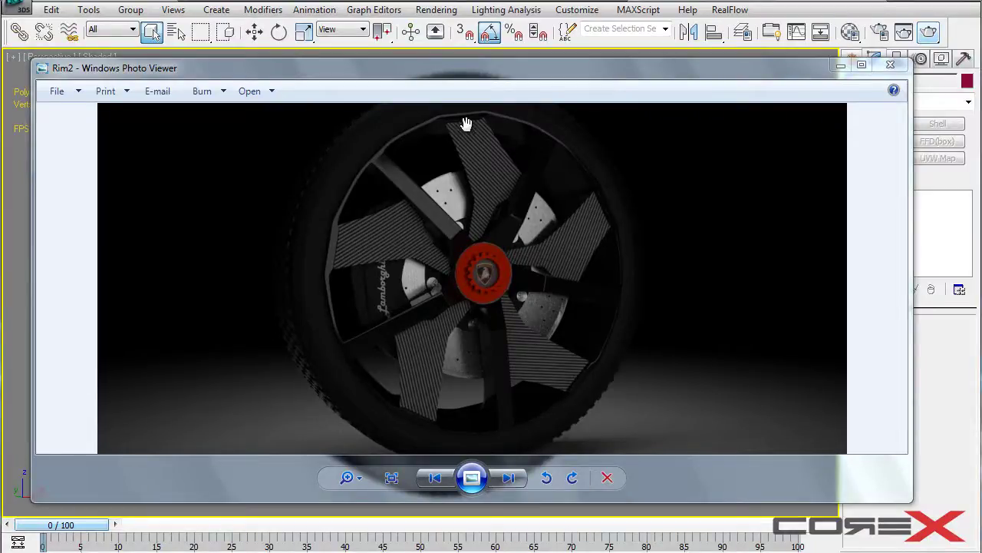
- Examine the Rim2 reference render of the finished wheel, enlarging and repositioning its window to show the whole image
left_click_drag(464, 79, 449, 72)
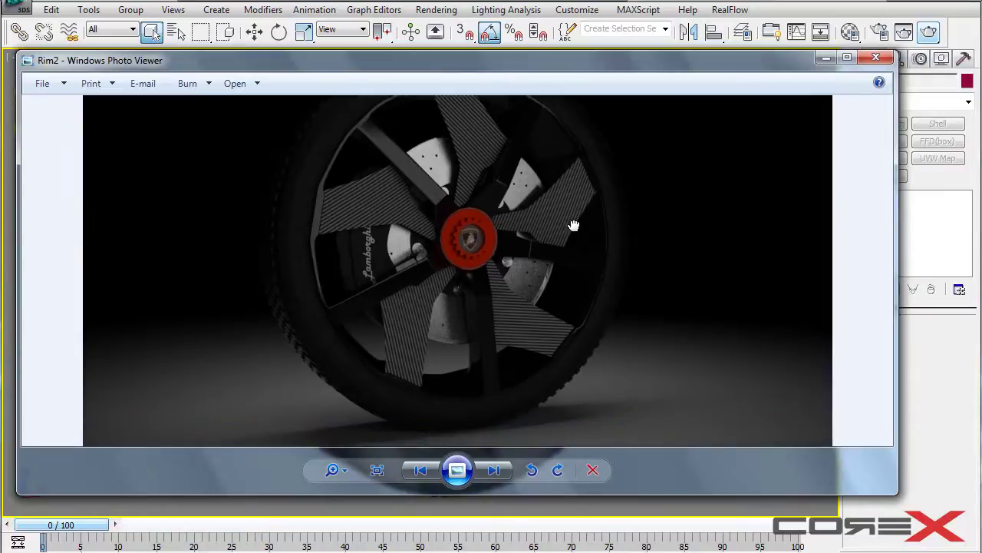
left_click(585, 499)
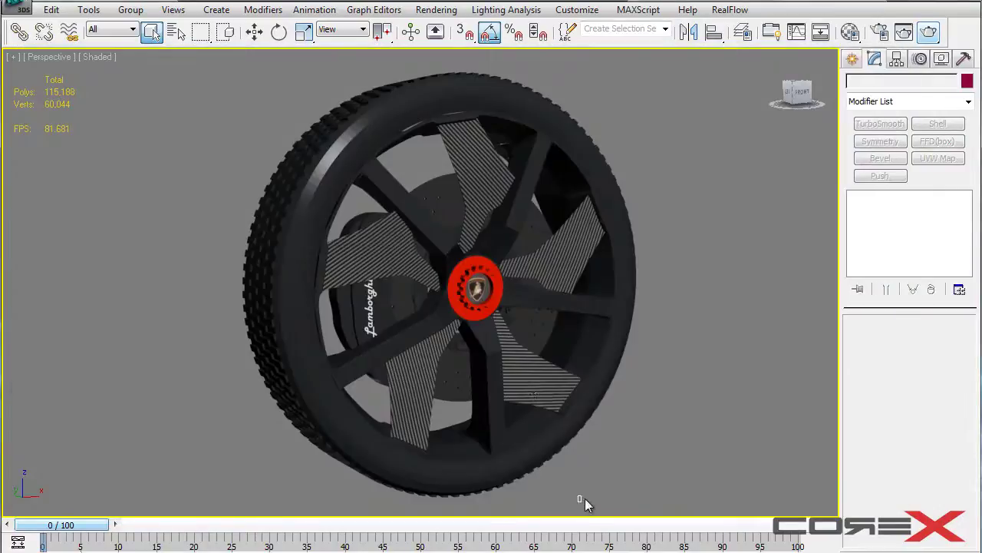
key("alt+Tab")
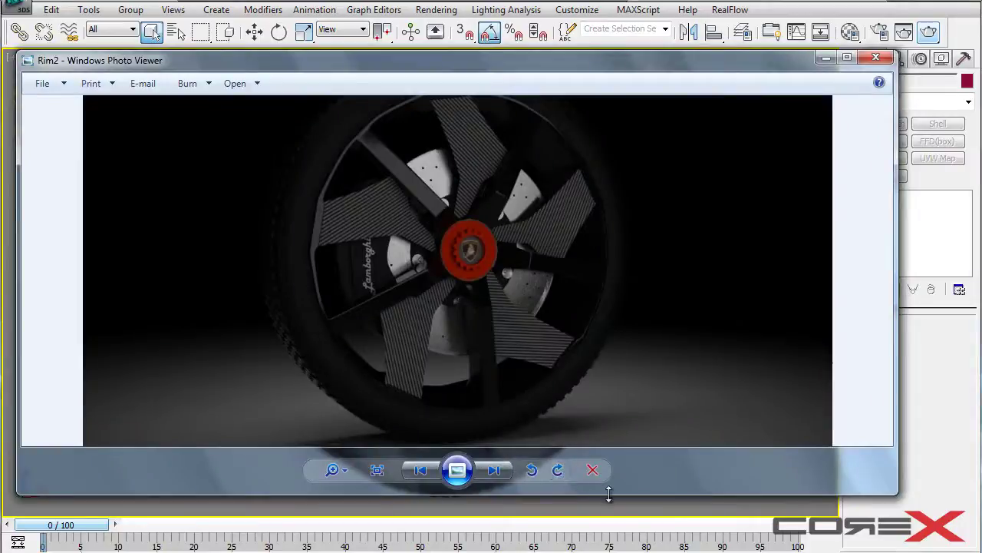
left_click_drag(608, 495, 608, 552)
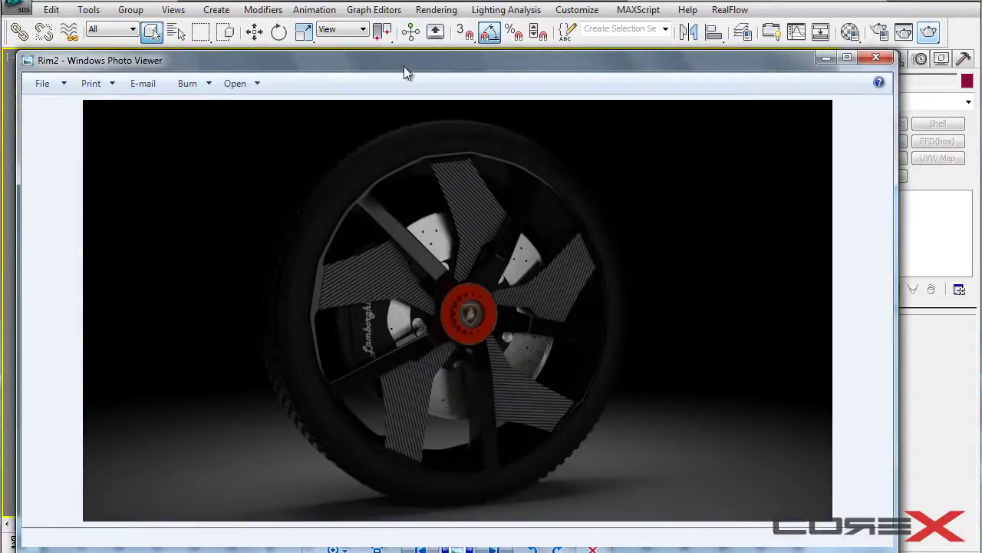
left_click_drag(404, 67, 415, 18)
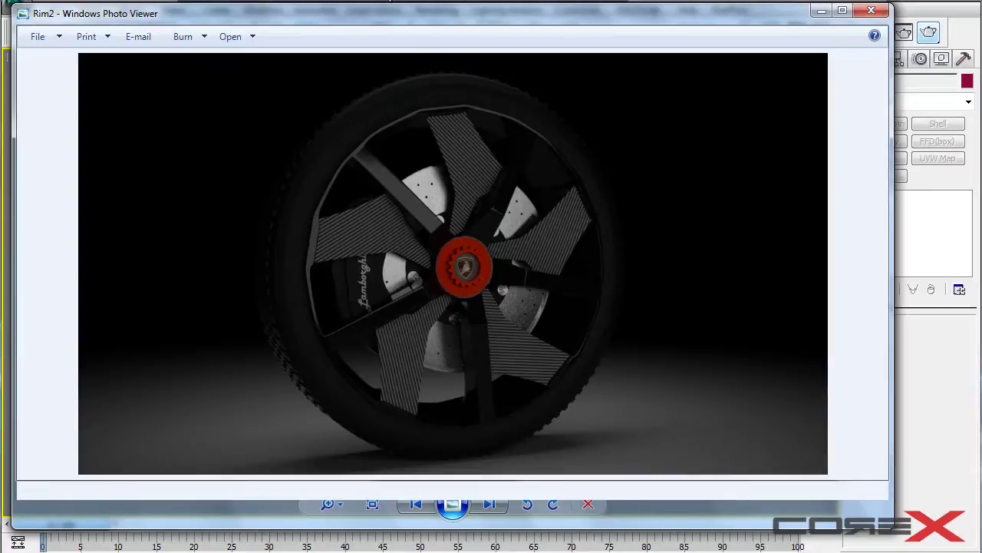
left_click(320, 1)
- Inspect the wheel model's rim, carbon blades and hub from several angles and distances in the perspective view
middle_click_drag(597, 181, 416, 173, "alt")
scroll(592, 287, "up", 5)
scroll(560, 288, "up", 3)
scroll(605, 272, "up", 3)
scroll(452, 322, "down", 15)
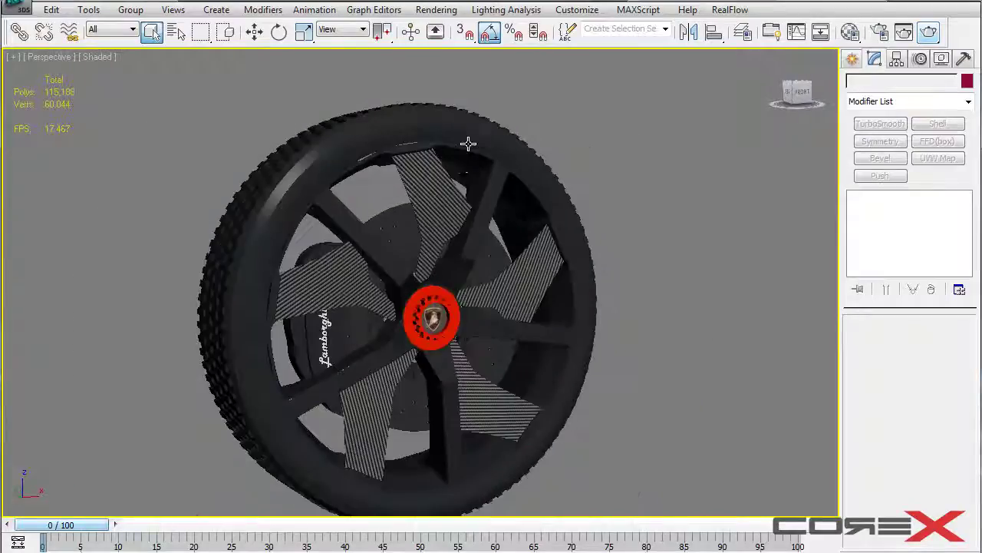
middle_click_drag(529, 193, 533, 166, "alt")
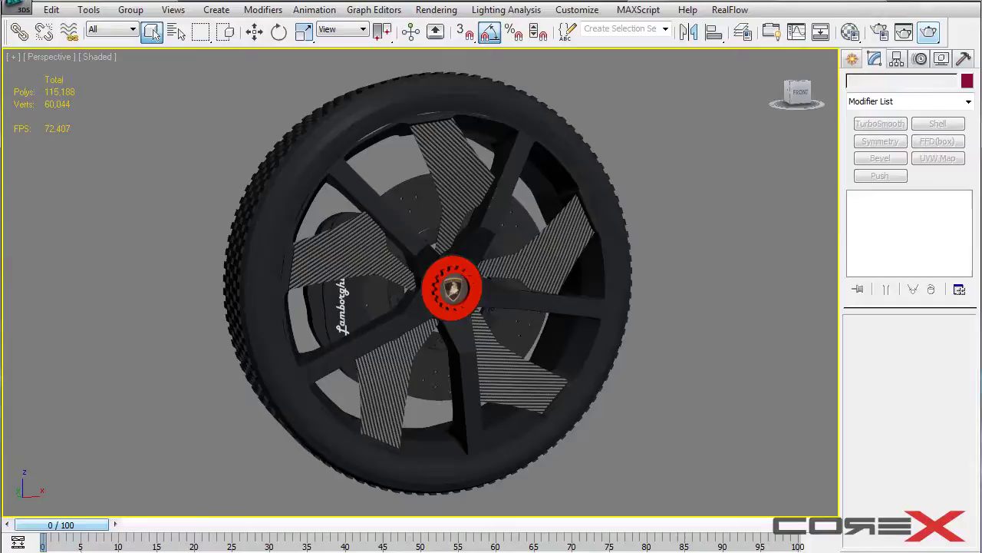
- Switch to the Lamborghini Aventador Textures folder and examine the carbon_angle2, carbon_anisotropic and carbon_reflect images
left_click(480, 551)
left_click_drag(423, 77, 422, 62)
left_click_drag(519, 342, 144, 162)
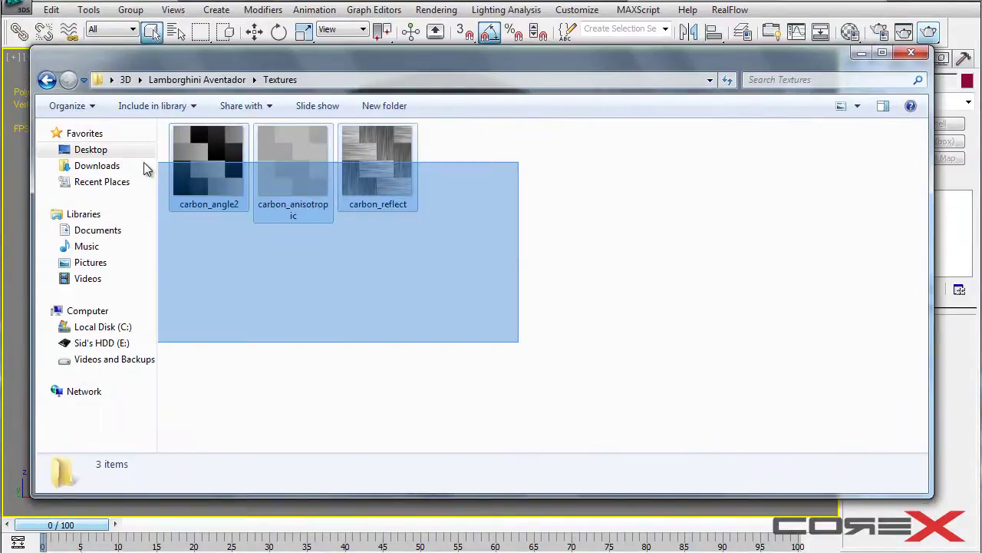
left_click(192, 186)
left_click(377, 161)
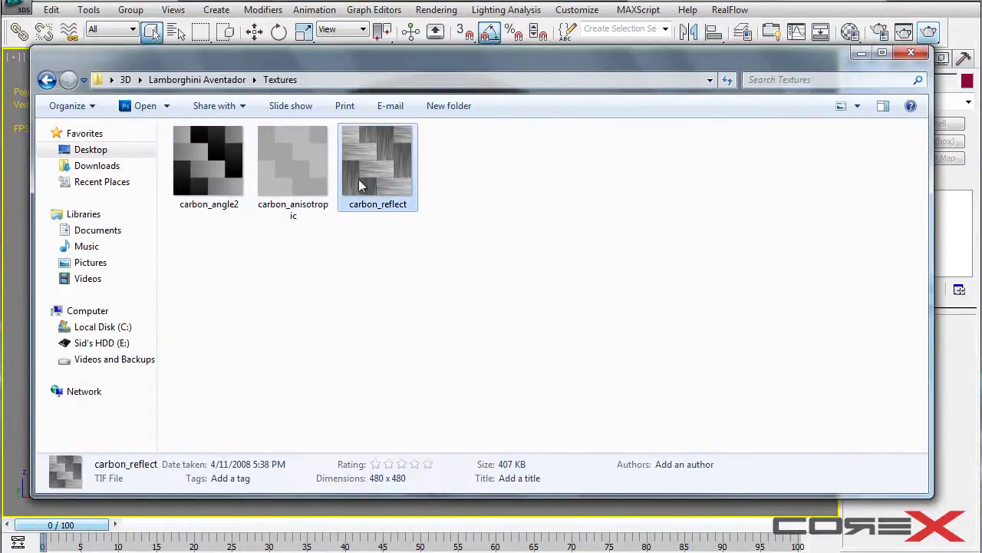
left_click_drag(411, 271, 199, 172)
left_click(430, 247)
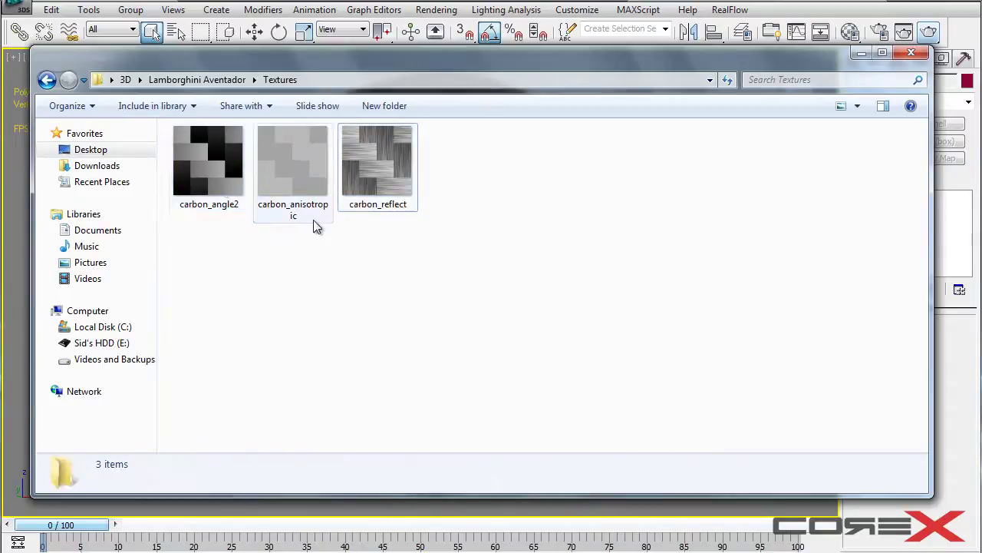
left_click(218, 182)
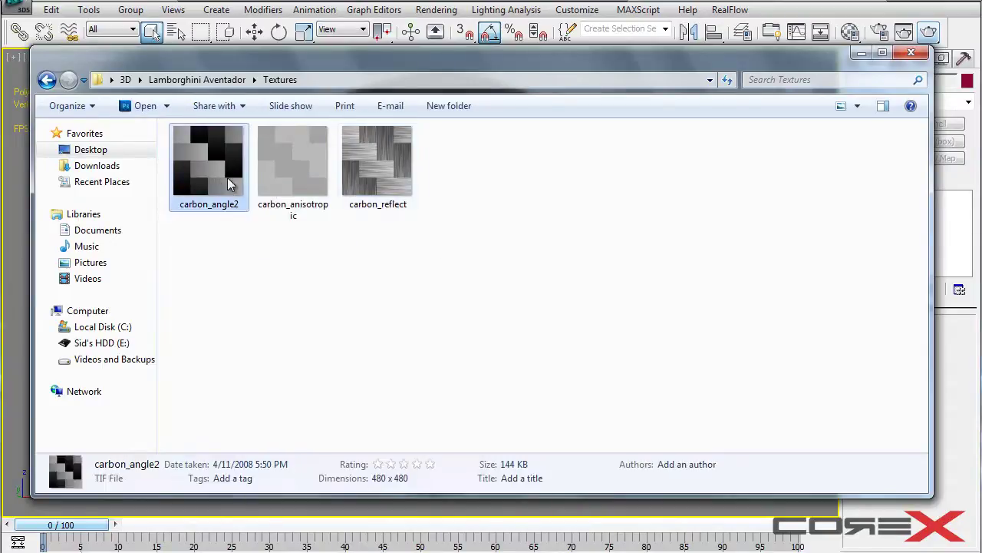
left_click(344, 179)
left_click(296, 174)
left_click(206, 173)
left_click(484, 181)
left_click(194, 158)
mouse_move(445, 62)
left_mouse_down()
mouse_move(474, 53)
mouse_move(456, 56)
left_mouse_up()
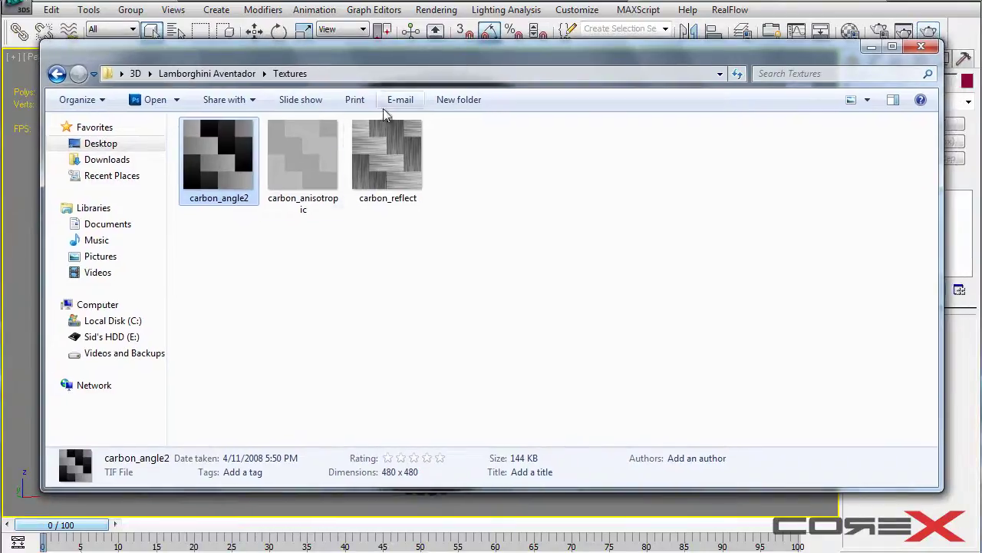
left_click(21, 209)
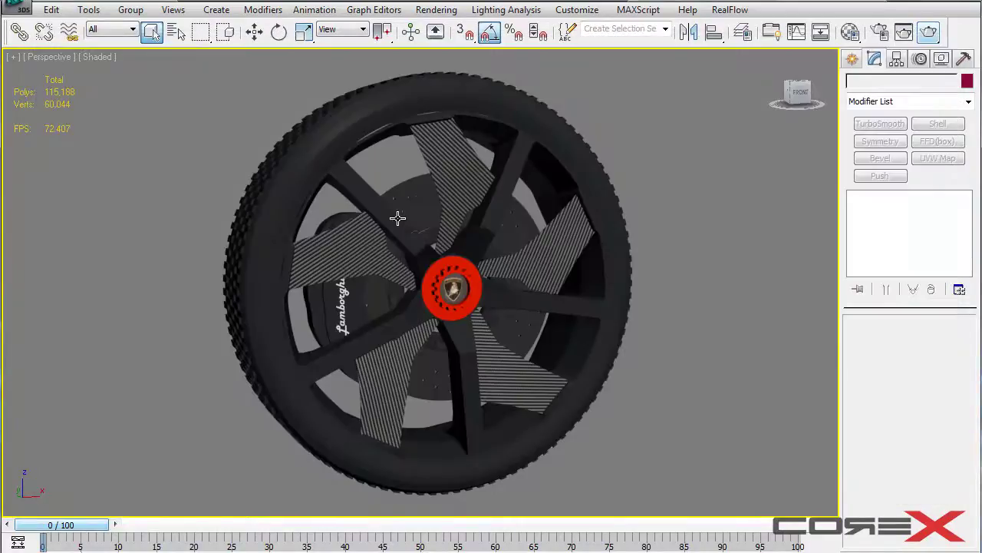
- Open the Material Editor and make the first sample slot a fresh Arch & Design material
middle_click_drag(397, 218, 416, 208, "alt")
key("m")
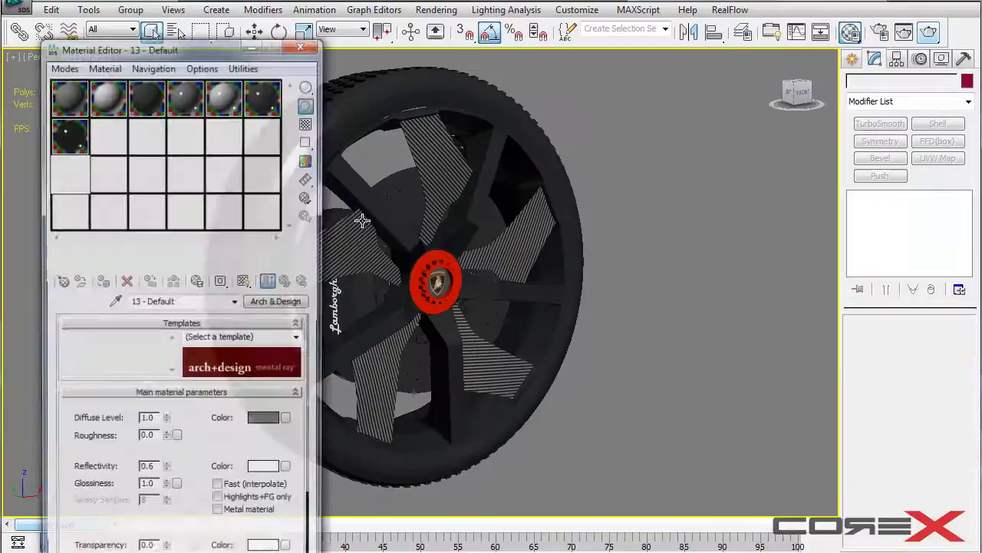
left_click(70, 101)
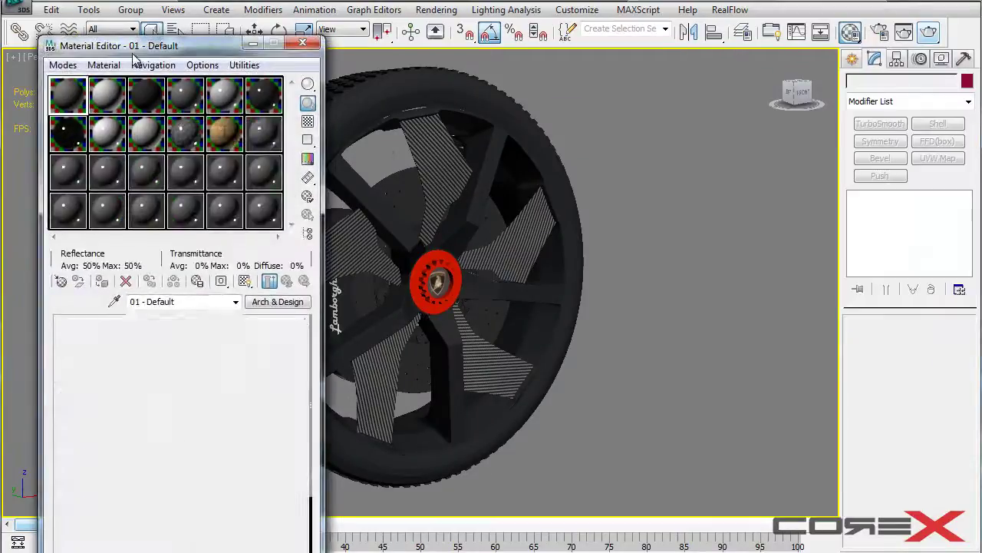
left_click_drag(143, 46, 141, 16)
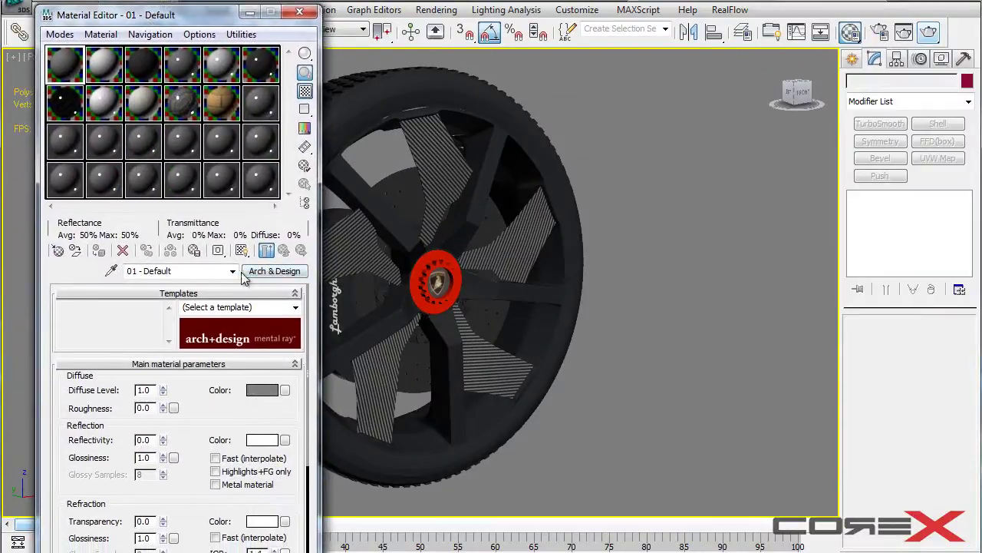
left_click(278, 272)
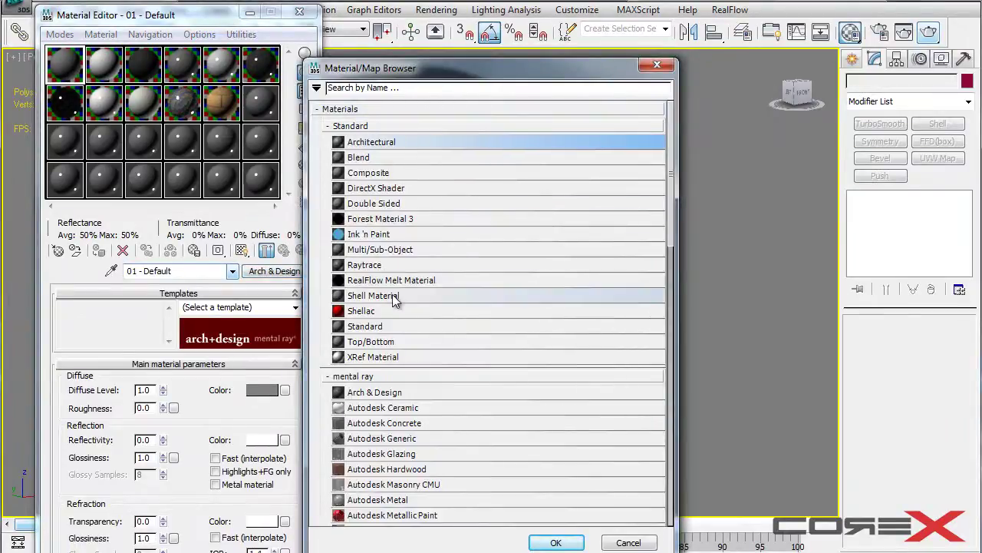
double_click(398, 393)
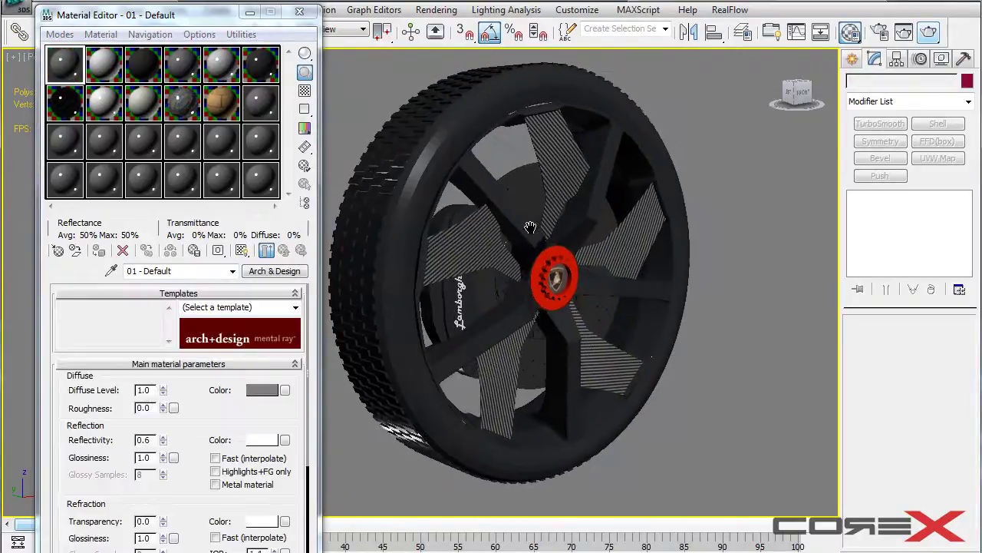
- Add a Bitmap map to the diffuse color of the 01 - Default material
middle_click_drag(530, 227, 485, 216, "alt")
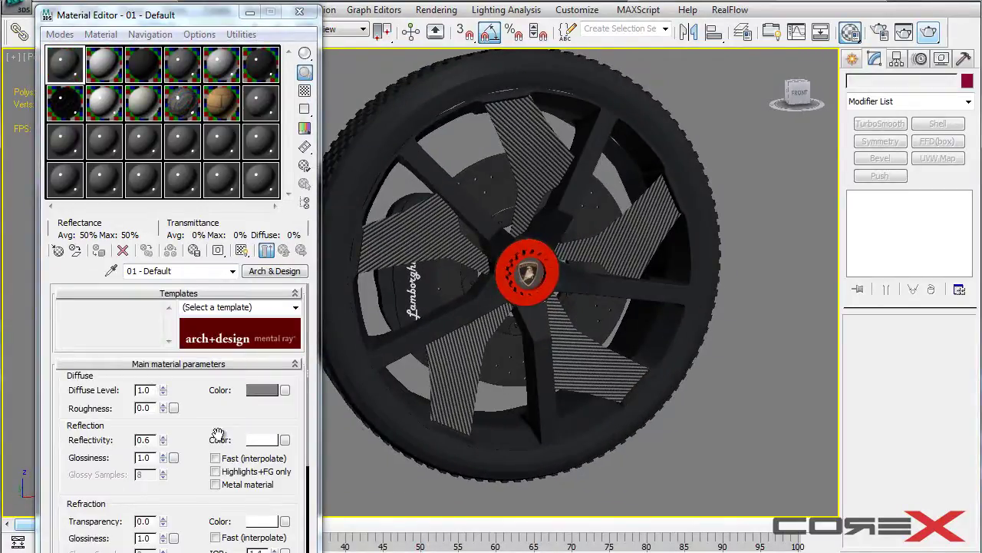
left_click_drag(218, 436, 217, 421)
left_click(285, 376)
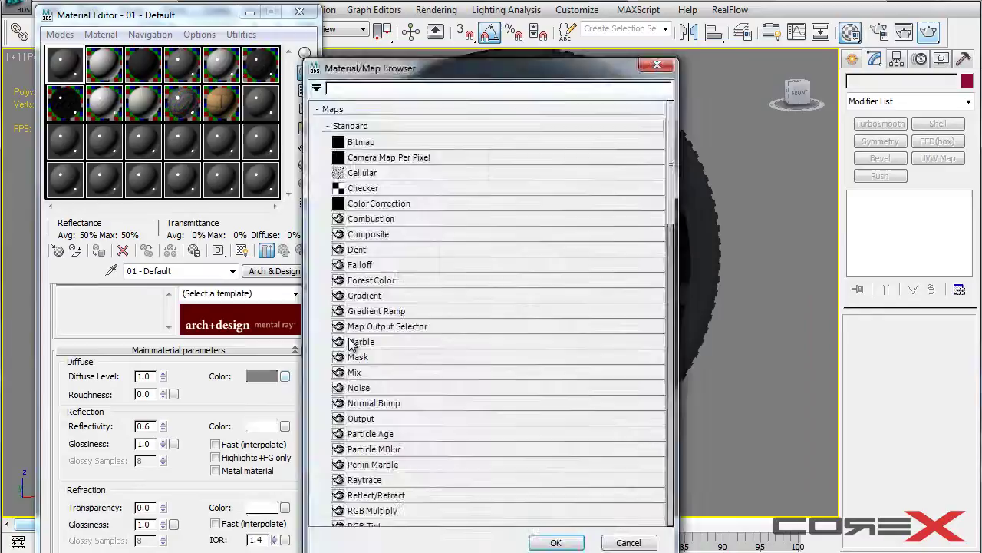
double_click(360, 142)
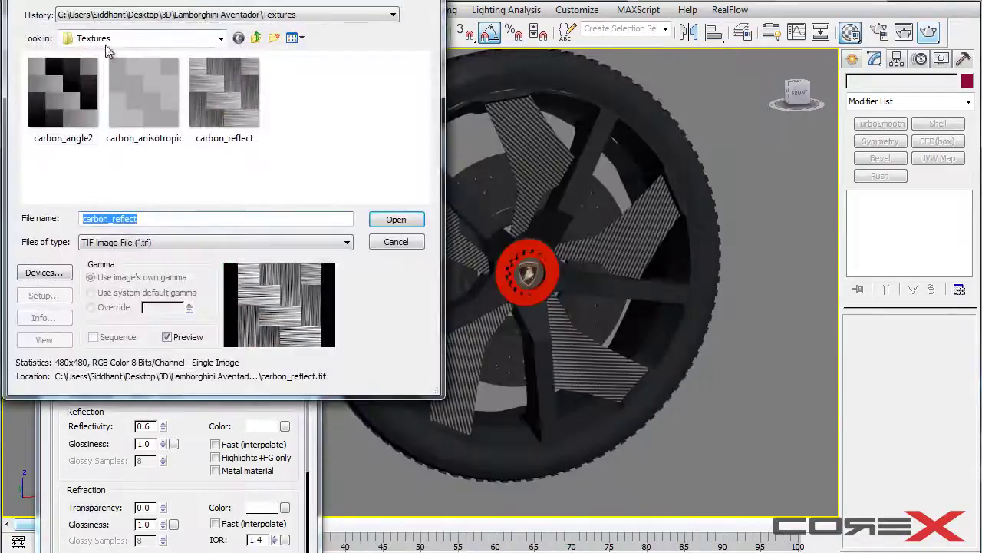
- Compare the previews of carbon_angle2, carbon_anisotropic and carbon_reflect in the bitmap file selection
left_click_drag(128, 1, 390, 84)
left_click(327, 161)
left_click(415, 171)
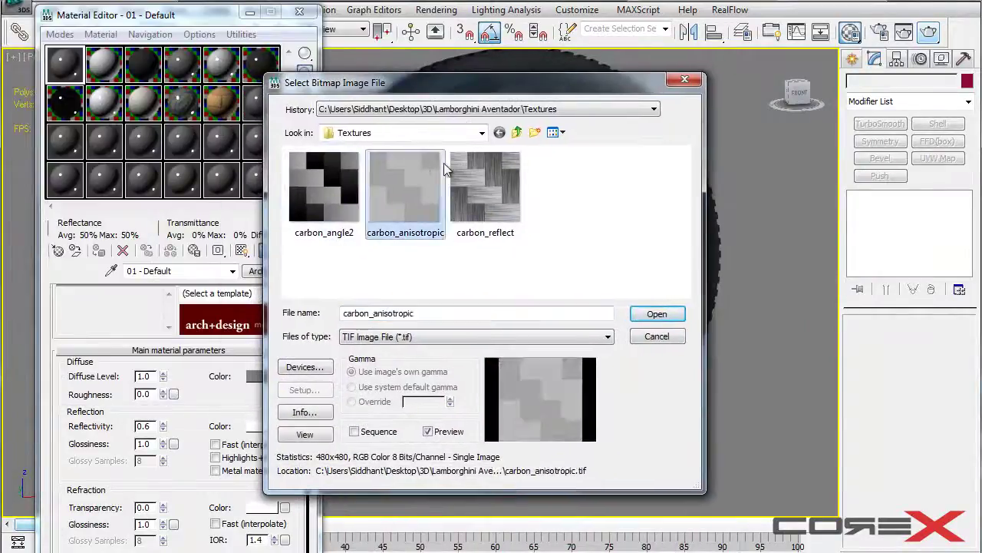
left_click(477, 170)
left_click(400, 172)
left_click(335, 174)
left_click(415, 171)
left_click(477, 171)
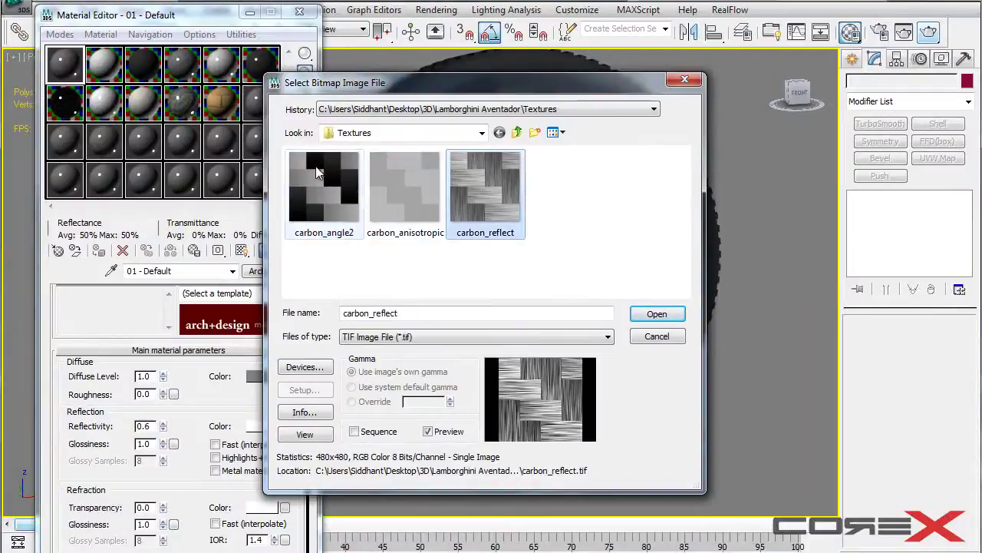
left_click(342, 177)
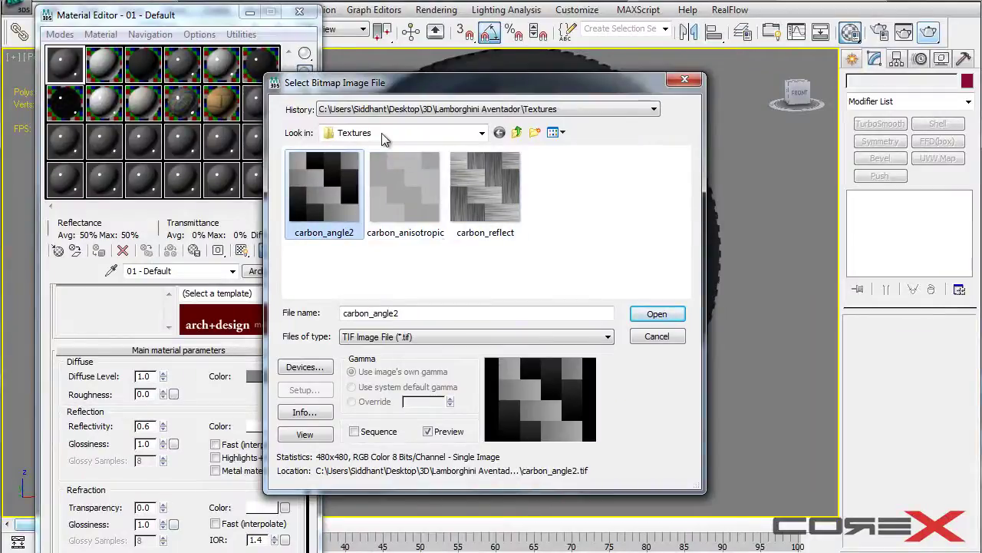
- Load carbon_angle2.tif from the Textures folder as the diffuse color bitmap
left_click_drag(452, 93, 324, 106)
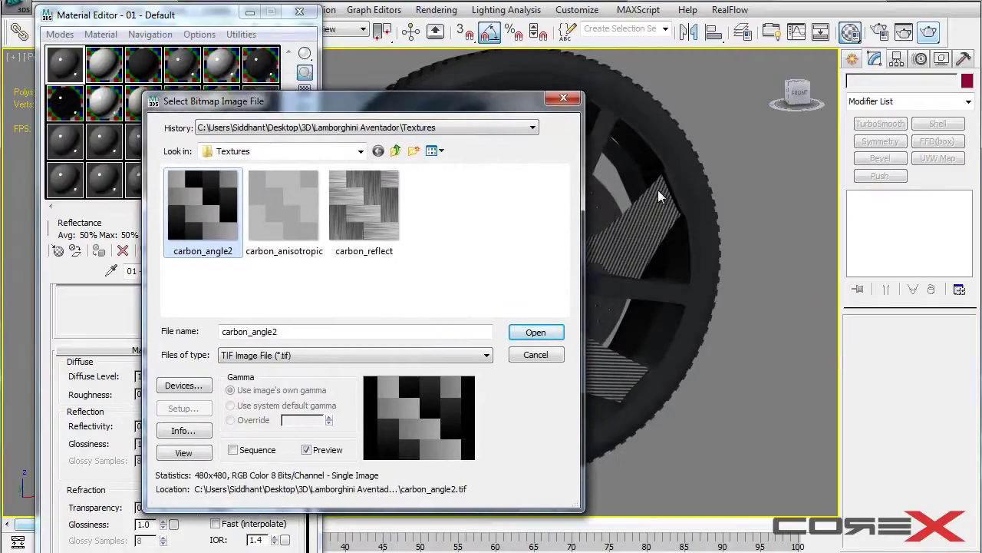
left_click(281, 205)
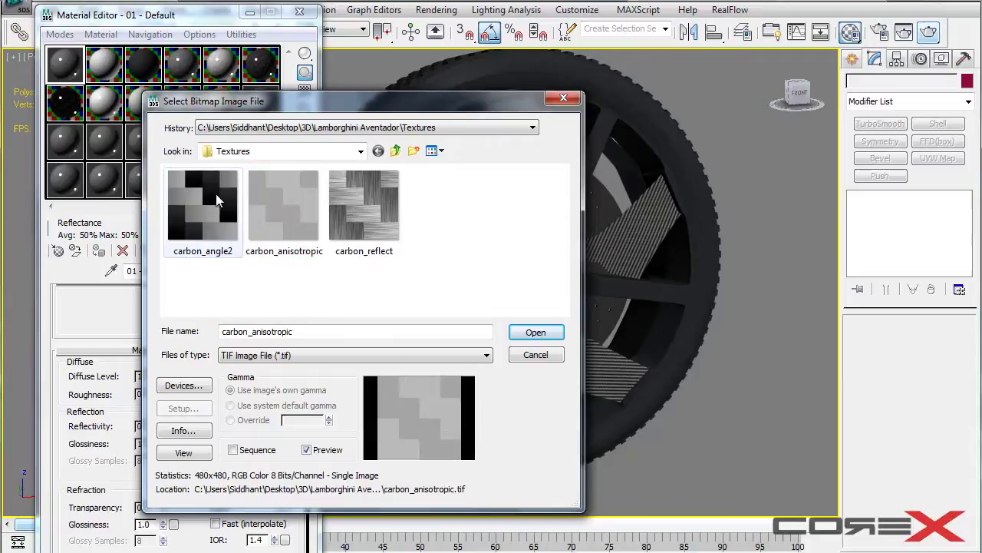
left_click(192, 191)
left_click(295, 202)
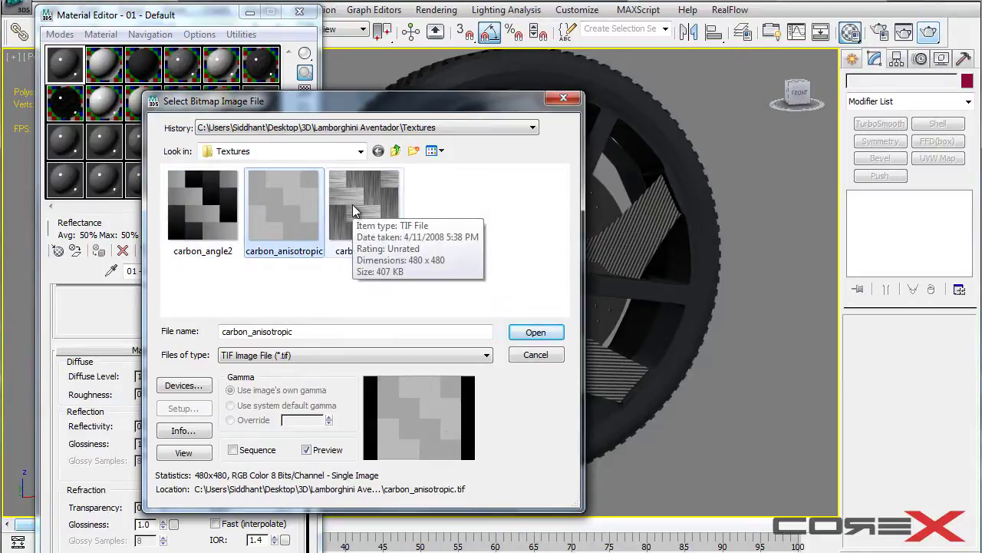
left_click(201, 192)
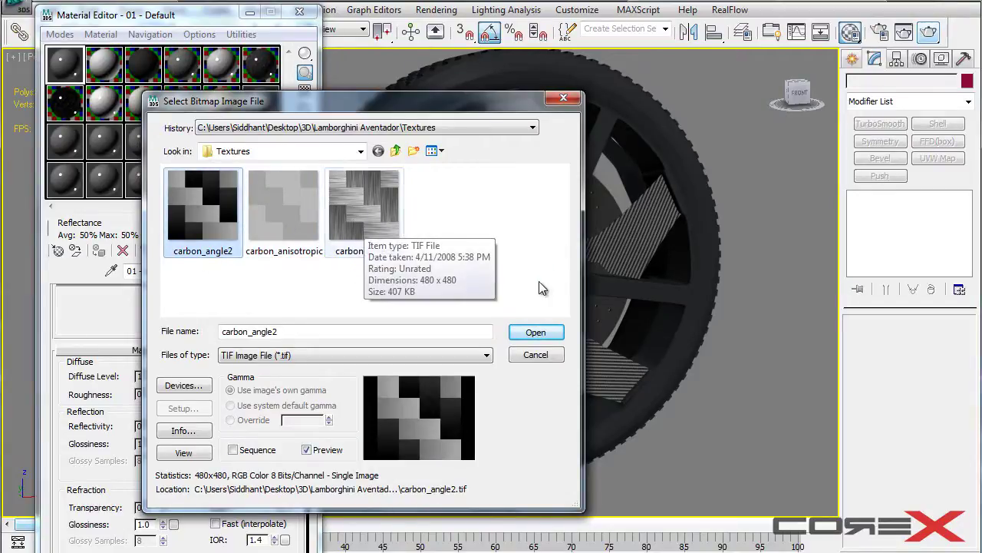
left_click(535, 335)
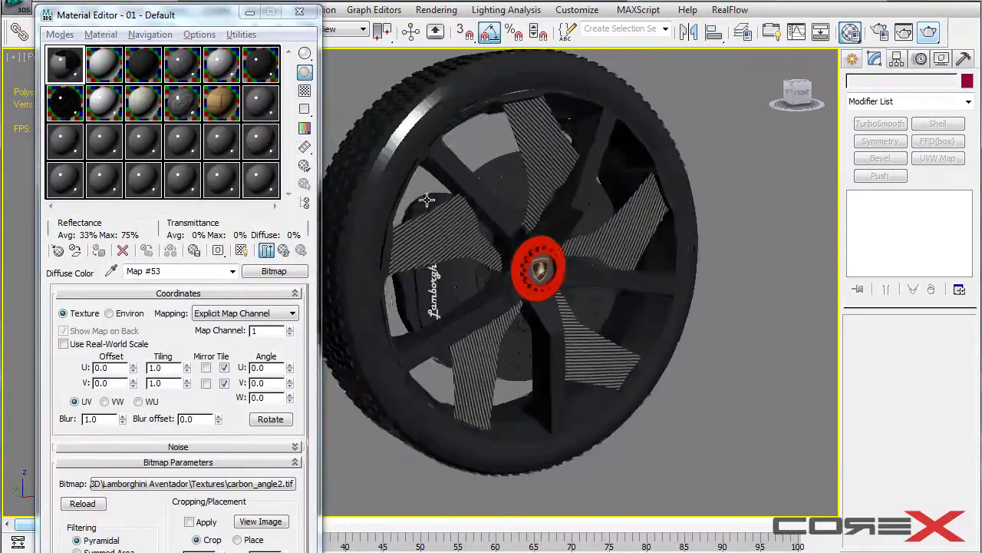
- Assign the 01 - Default material to all five carbon blades of the rim
left_click(482, 236)
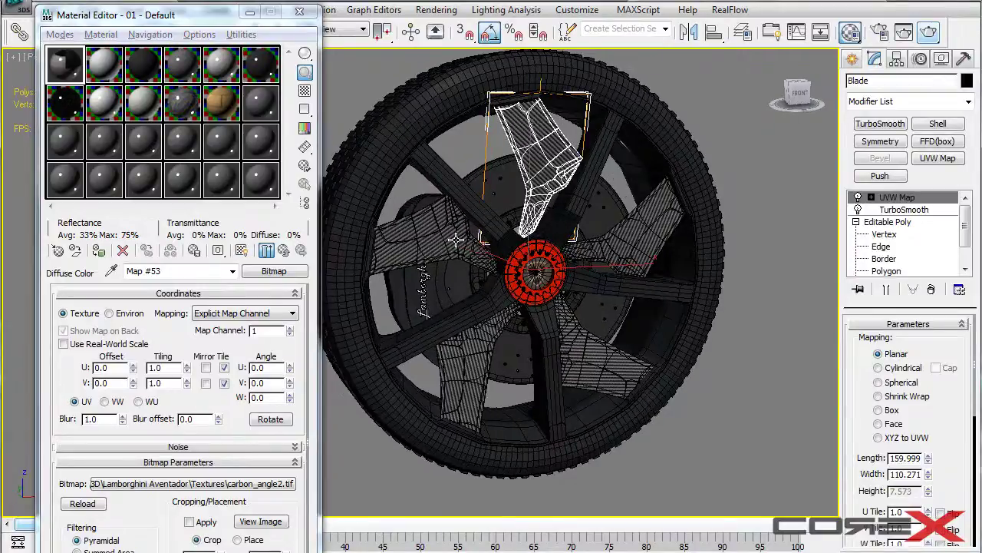
left_click(457, 240, "ctrl")
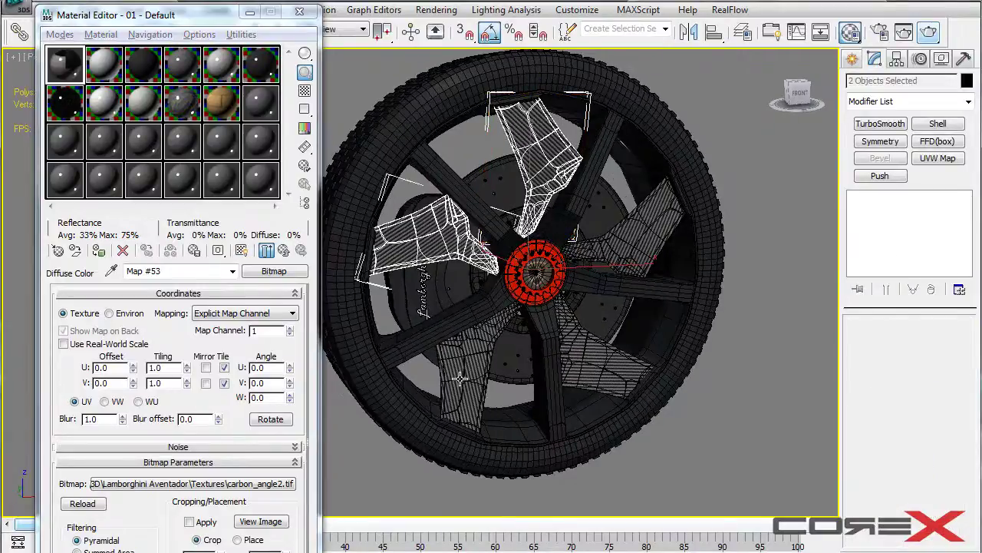
left_click(461, 379, "ctrl")
left_click(587, 376, "ctrl")
left_click(632, 247, "ctrl")
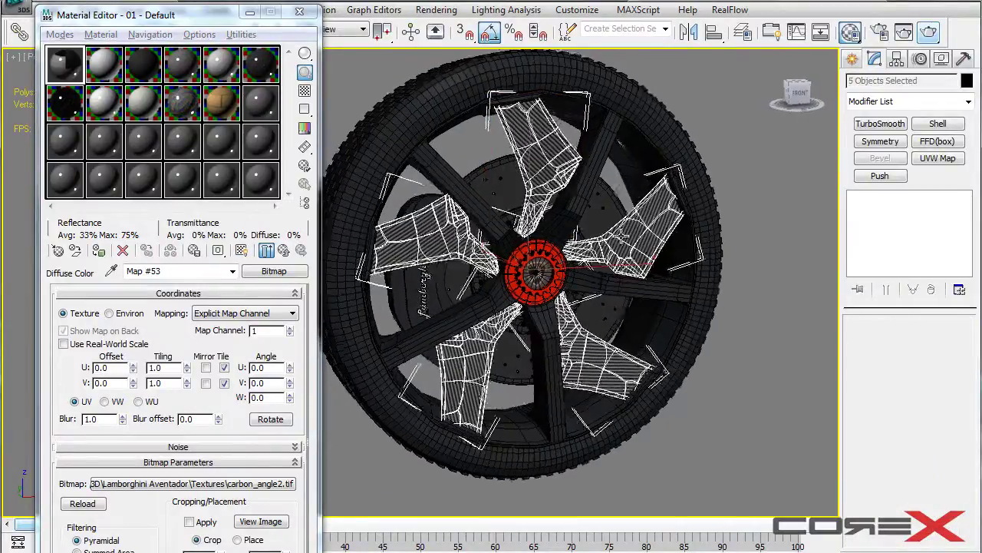
left_click(98, 253)
left_click(500, 350)
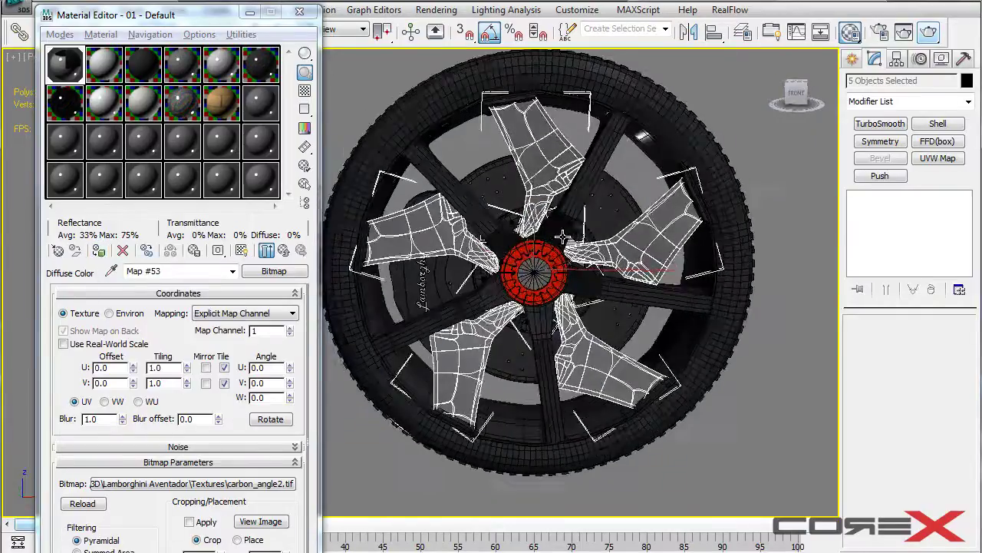
- Examine the five blades of the rim from several angles to see how the assigned material appears on them
left_click(710, 184)
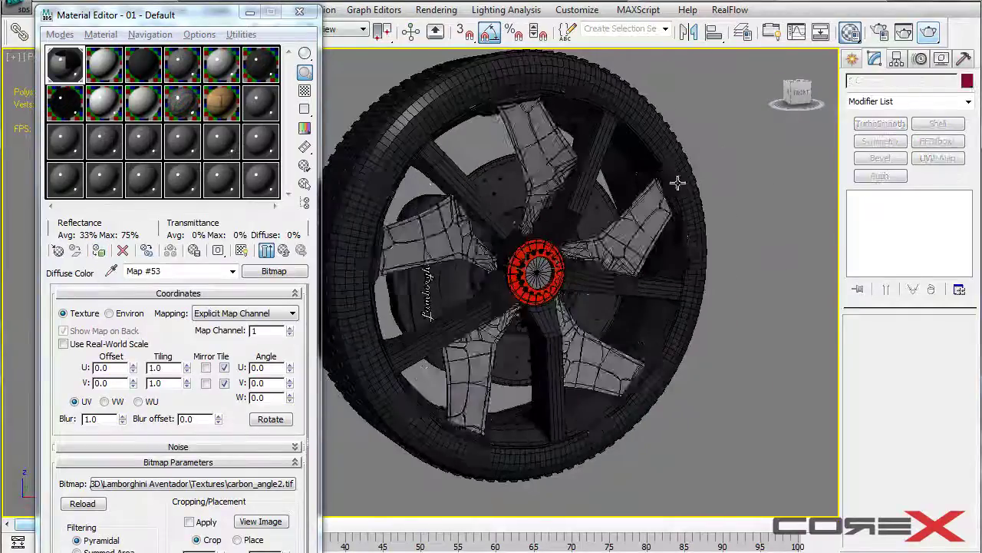
middle_click_drag(677, 182, 651, 201, "alt")
scroll(650, 201, "up", 6)
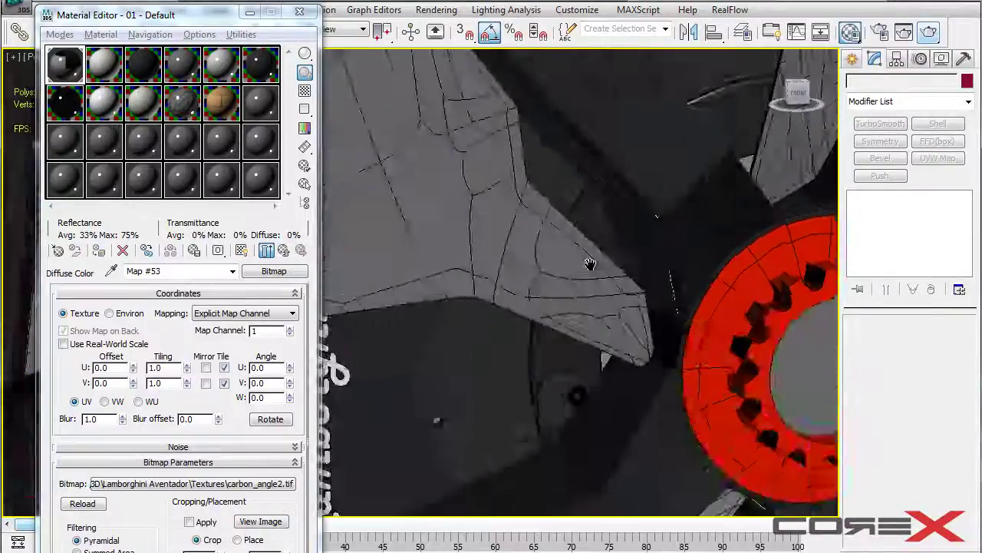
middle_click_drag(623, 131, 612, 272)
scroll(557, 237, "down", 6)
left_click(399, 237)
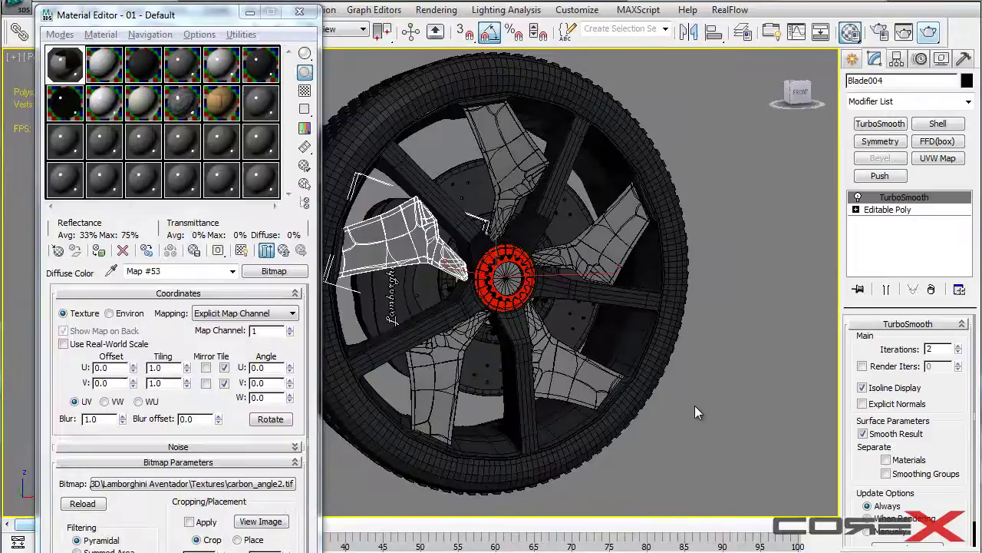
left_click(777, 248)
middle_click_drag(689, 271, 722, 310, "alt")
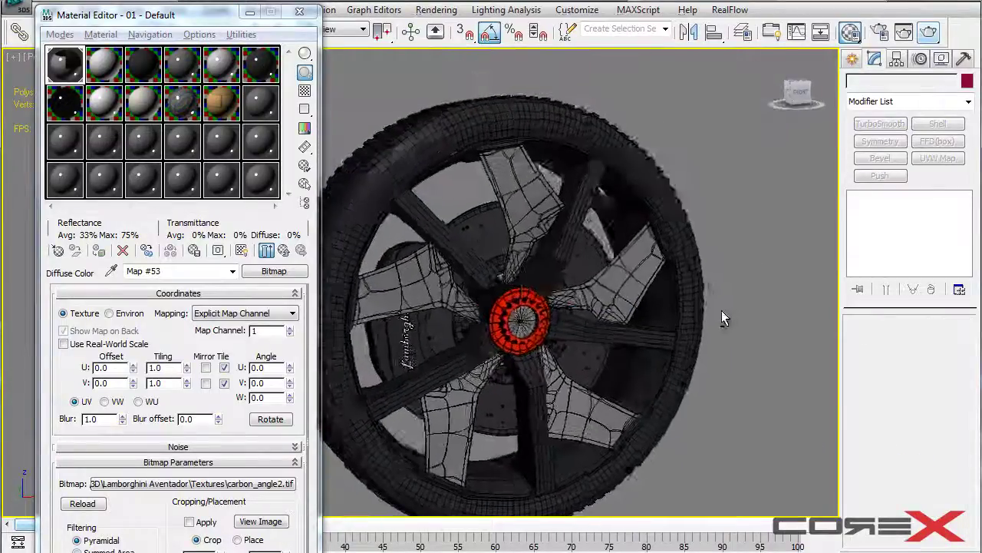
scroll(721, 310, "up", 3)
middle_click_drag(720, 264, 655, 331)
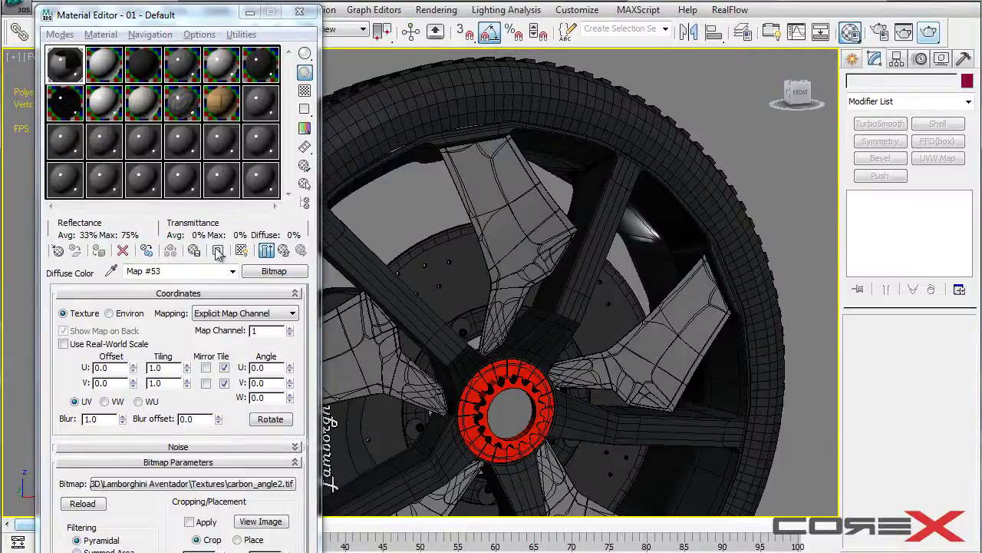
- Show the diffuse bitmap as shaded material in the viewport and inspect the rim blades for the texture
left_click(240, 252)
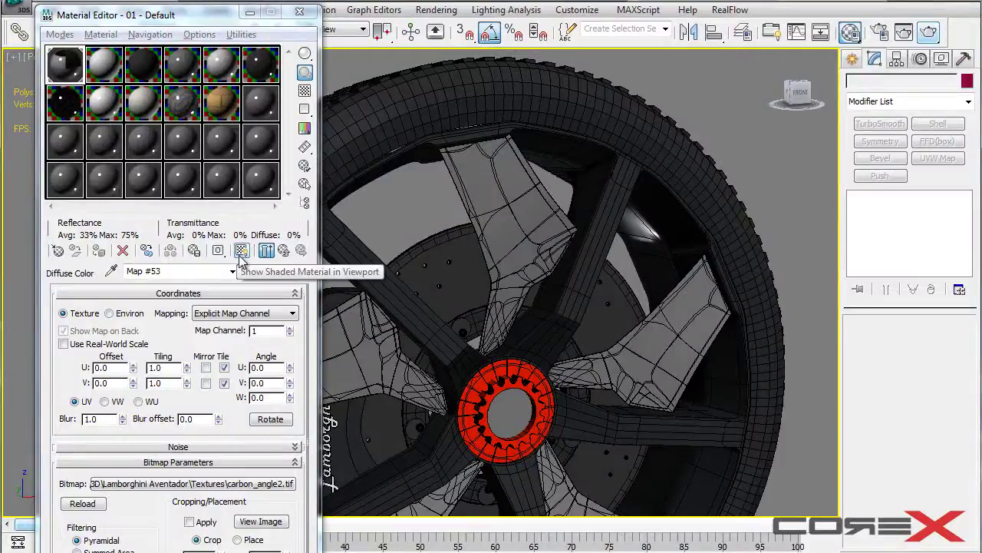
scroll(575, 291, "down", 5)
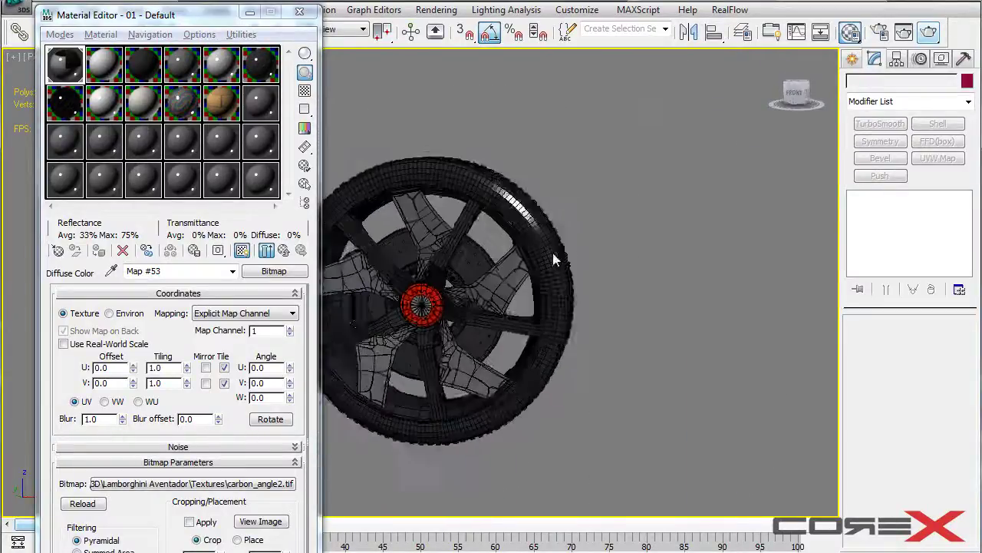
middle_click_drag(554, 256, 544, 221, "alt")
scroll(634, 251, "up", 3)
middle_click_drag(537, 188, 623, 203, "alt")
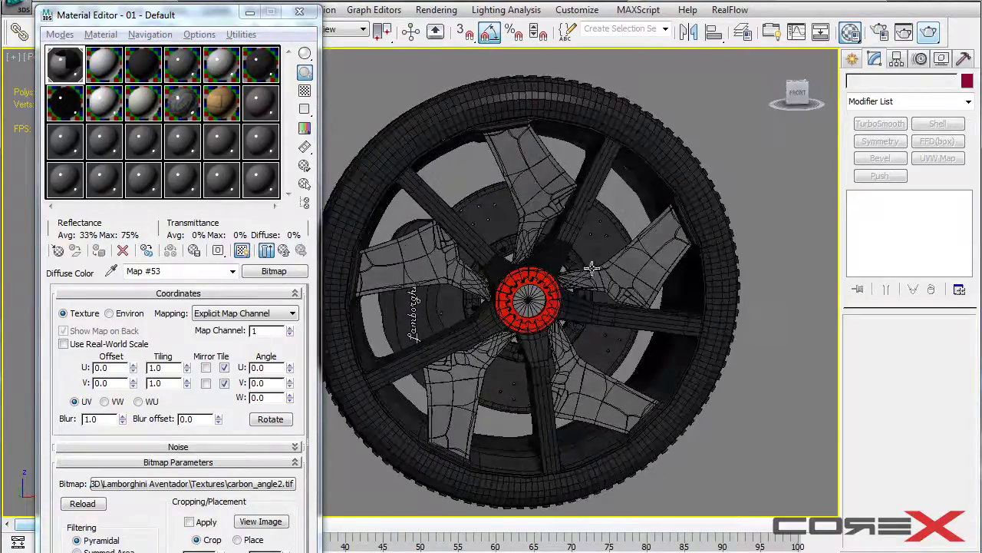
scroll(652, 208, "up", 5)
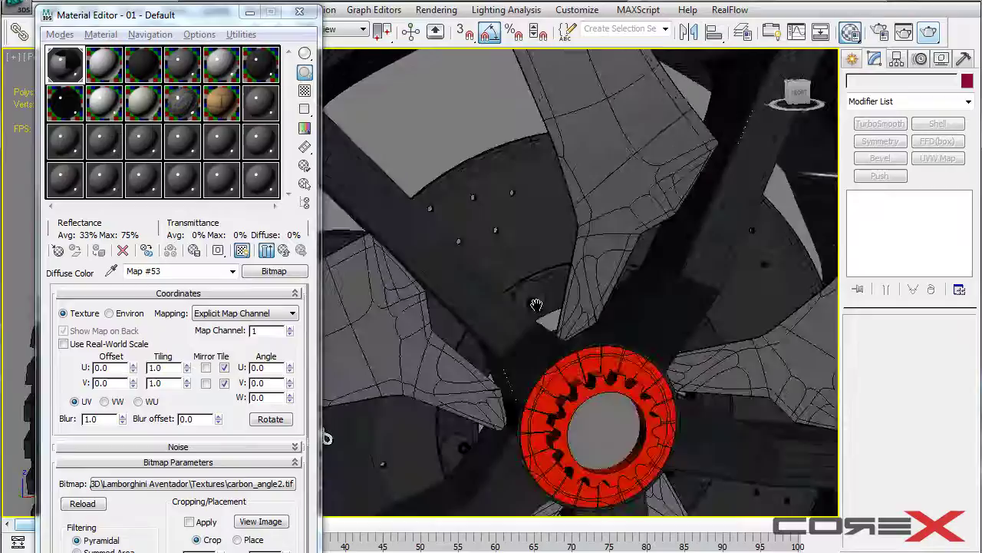
scroll(531, 302, "down", 5)
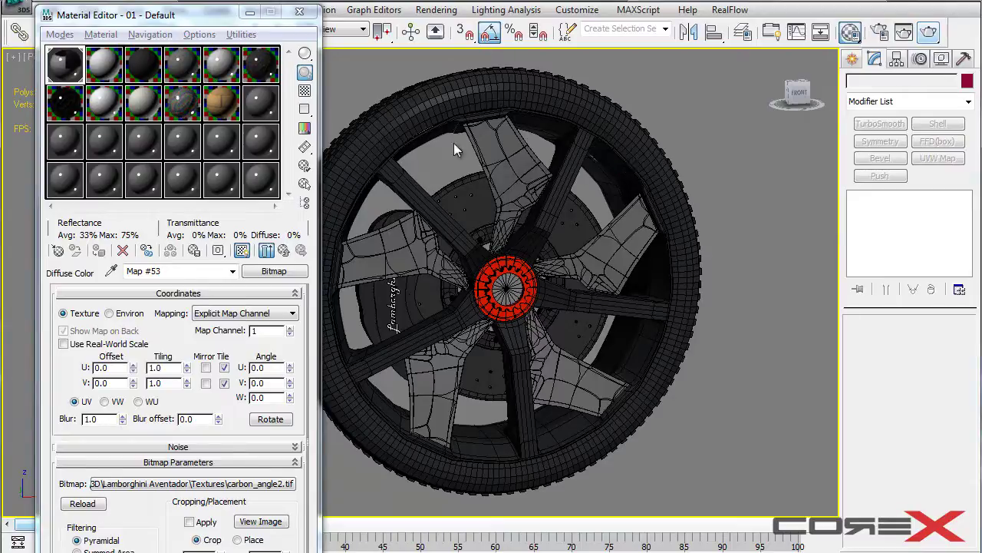
mouse_move(183, 552)
left_mouse_down()
mouse_move(182, 534)
mouse_move(197, 551)
left_mouse_up()
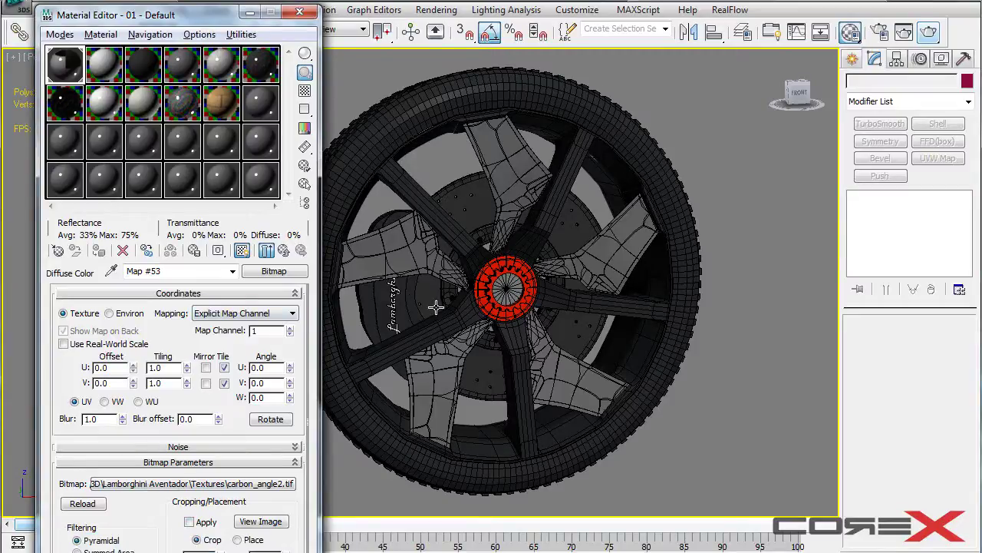
- Apply a planar UVW Map modifier to the uppermost blade of the rim and inspect its texture
left_click(515, 162)
middle_click_drag(539, 169, 653, 166, "alt")
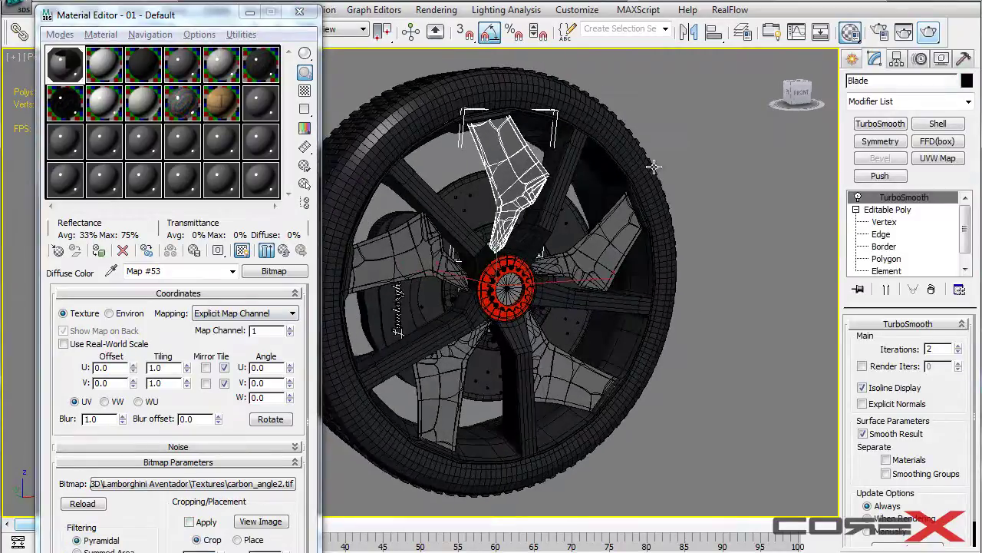
left_click(950, 164)
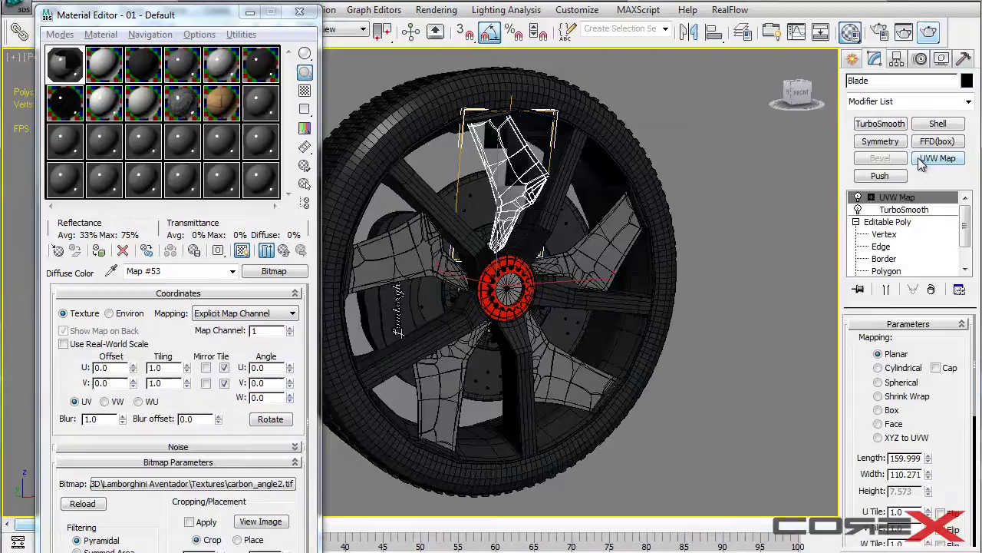
left_click(968, 101)
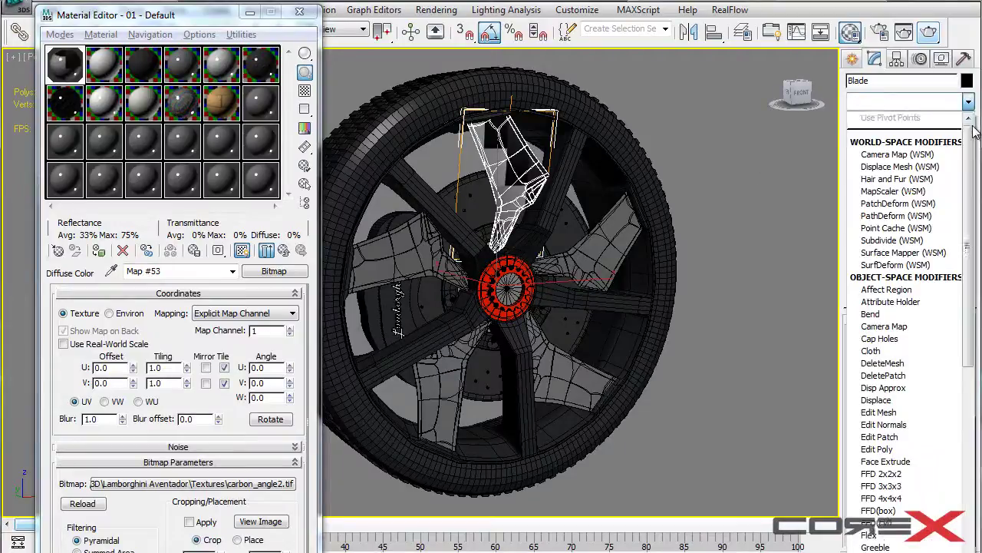
scroll(972, 138, "down", 2)
scroll(972, 138, "up", 2)
left_click(969, 101)
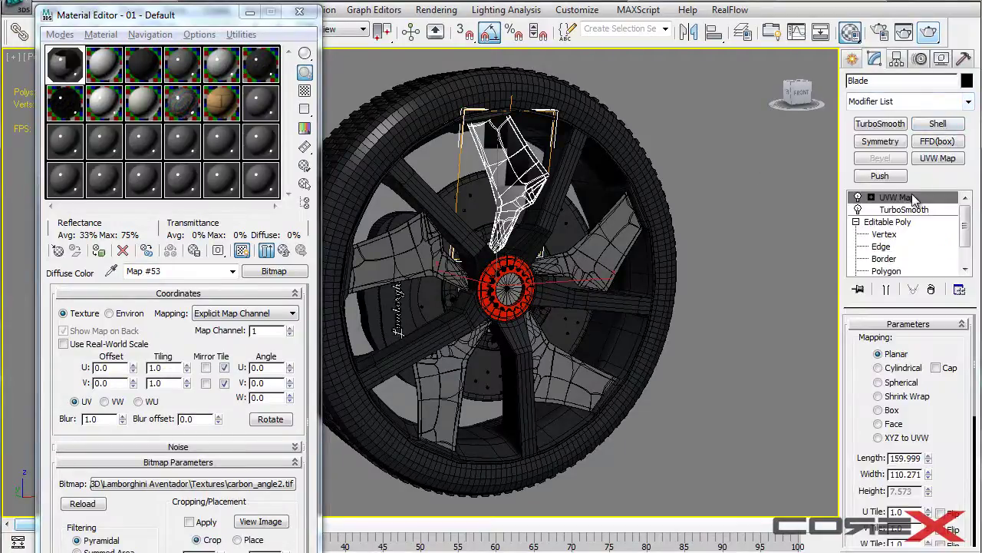
middle_click_drag(715, 141, 708, 190, "alt")
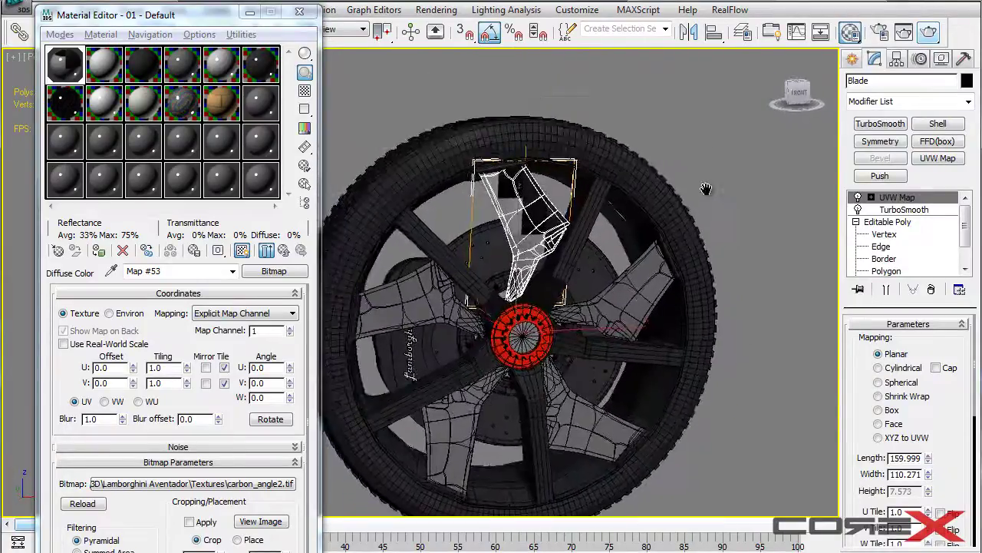
scroll(711, 169, "up", 4)
middle_click_drag(715, 147, 645, 258)
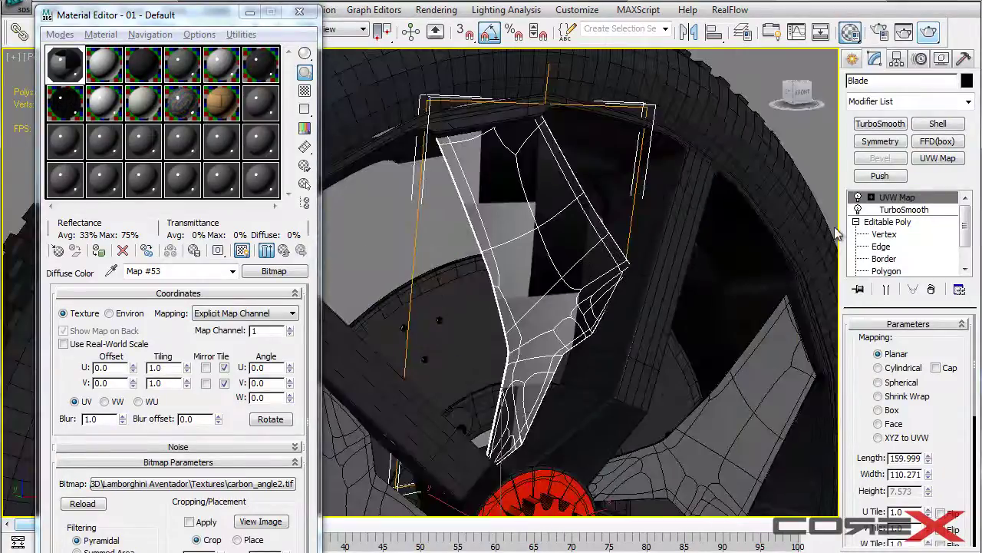
- Add a planar UVW Map modifier to each of the remaining four blades of the rim
scroll(681, 203, "down", 4)
middle_click_drag(679, 210, 670, 135, "alt")
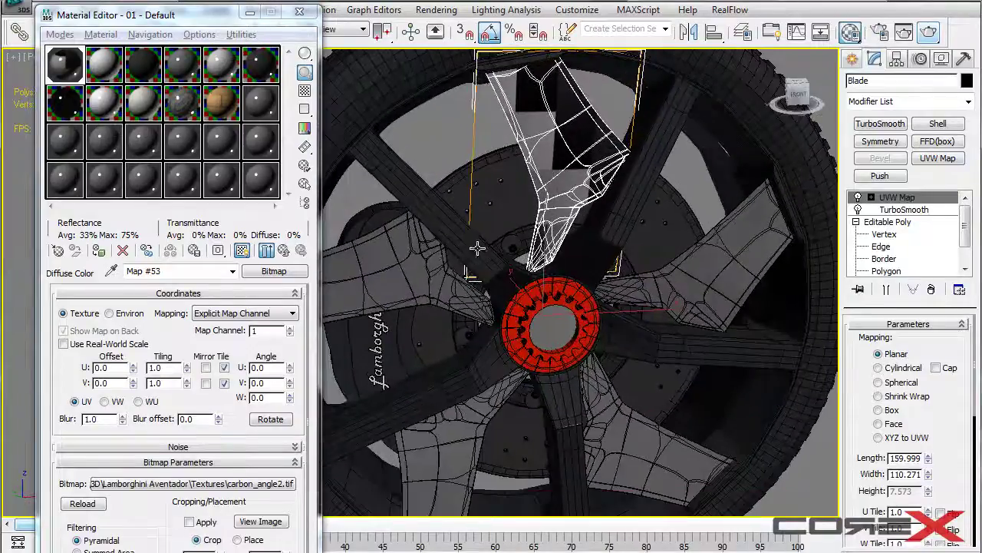
left_click(426, 257)
left_click(426, 257)
left_click(938, 158)
left_click(460, 430)
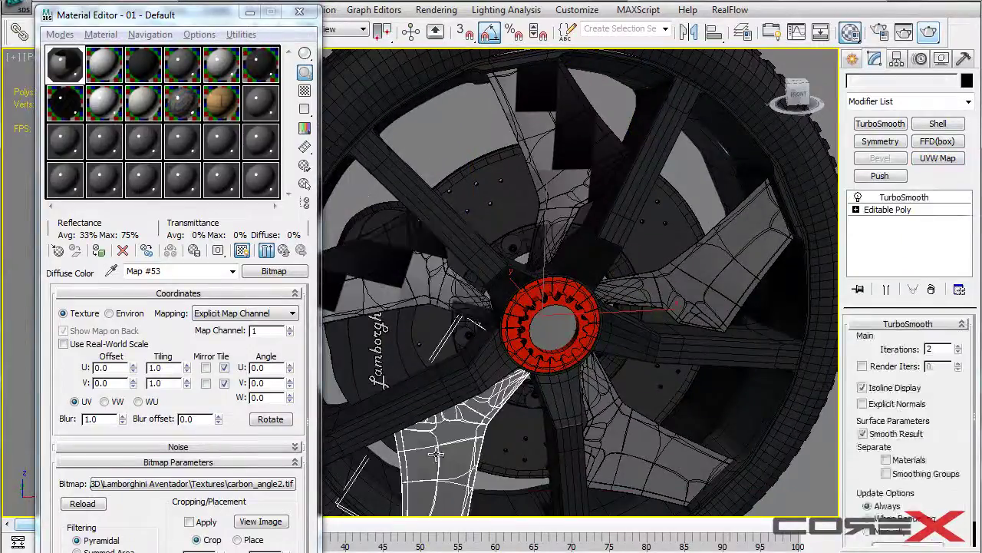
left_click(938, 158)
left_click(638, 380)
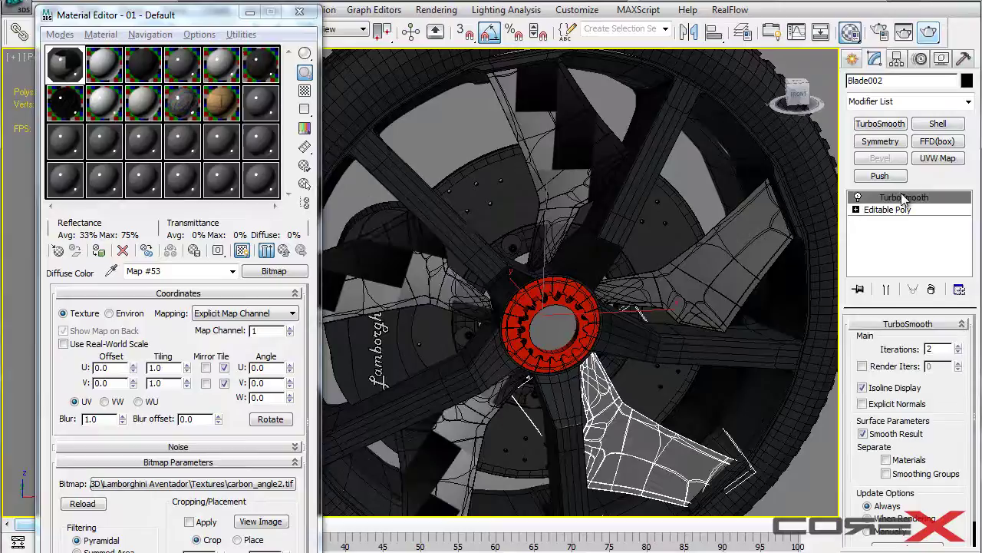
left_click(937, 158)
left_click(752, 241)
left_click(941, 162)
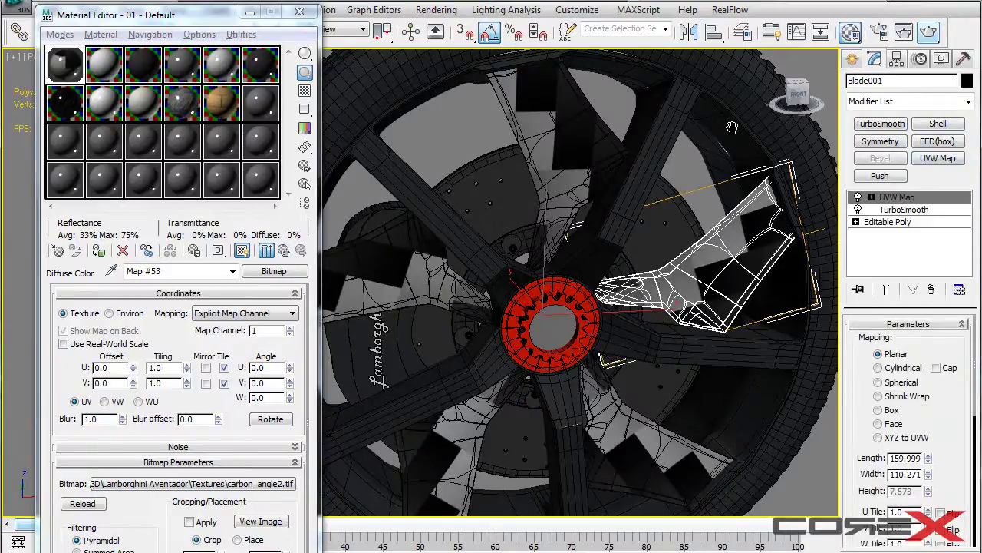
- Deselect the blade, turn off the edged faces display and examine the texture on all five blades
middle_click_drag(767, 116, 726, 123)
left_click(759, 87)
key("F4")
middle_click_drag(634, 262, 716, 213, "alt")
scroll(637, 240, "down", 3)
scroll(570, 243, "down", 3)
middle_click_drag(570, 243, 600, 239, "alt")
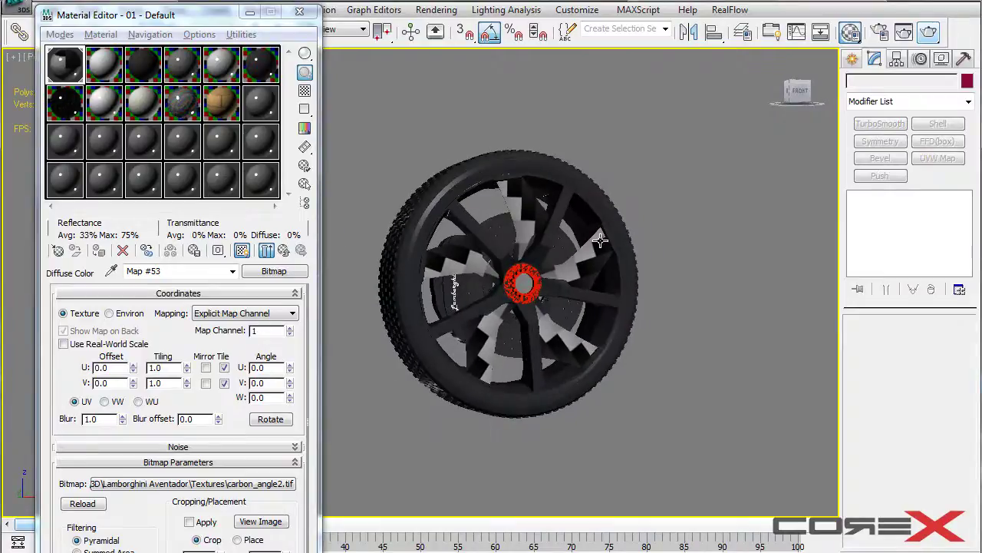
scroll(604, 240, "up", 3)
scroll(680, 243, "up", 3)
middle_click_drag(680, 243, 582, 243)
scroll(581, 242, "down", 3)
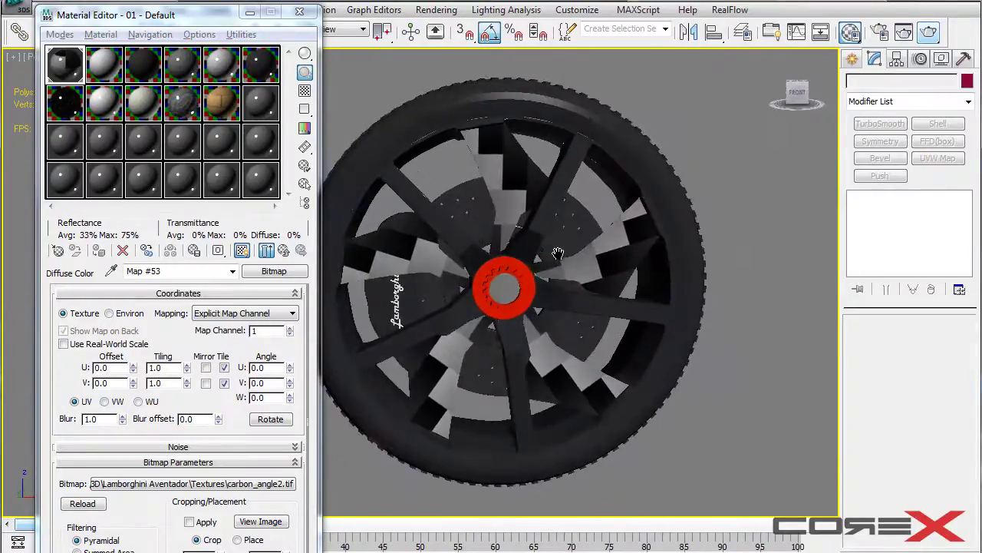
middle_click_drag(558, 254, 618, 255, "alt")
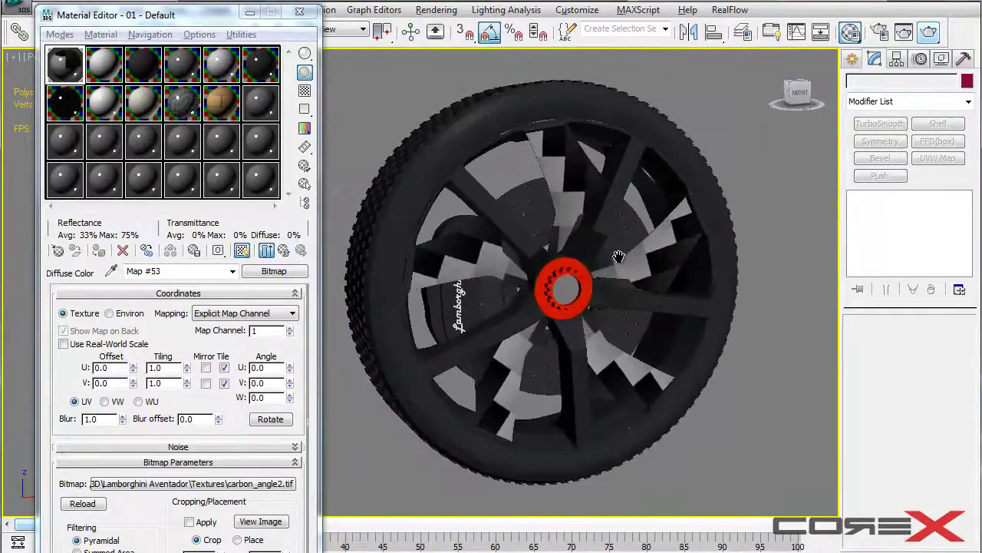
- Set the carbon_angle2 bitmap's tiling to 15.0 in U and 20.0 in V
left_click_drag(169, 361, 176, 339)
left_click_drag(166, 306, 167, 327)
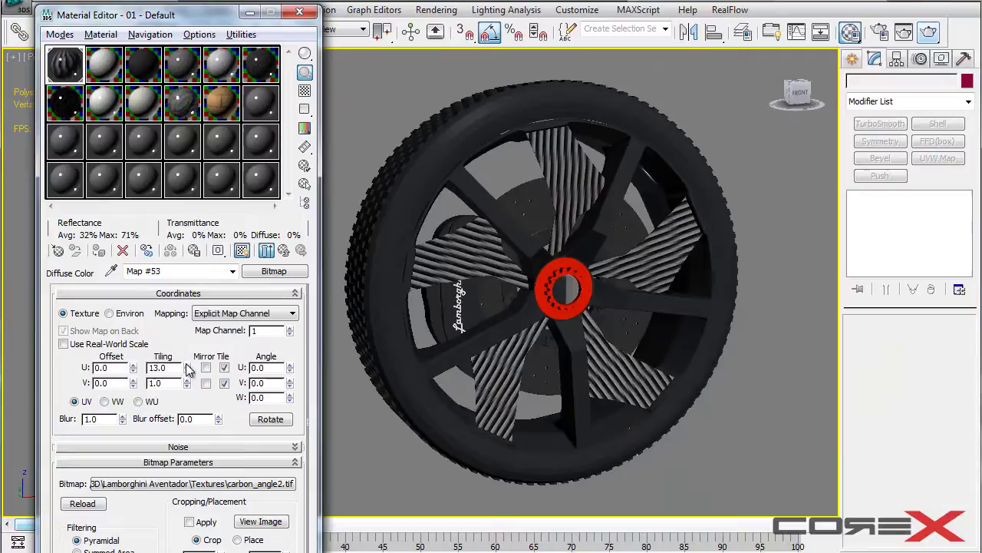
left_click(186, 381)
left_click(186, 381)
left_click(187, 381)
left_click(186, 381)
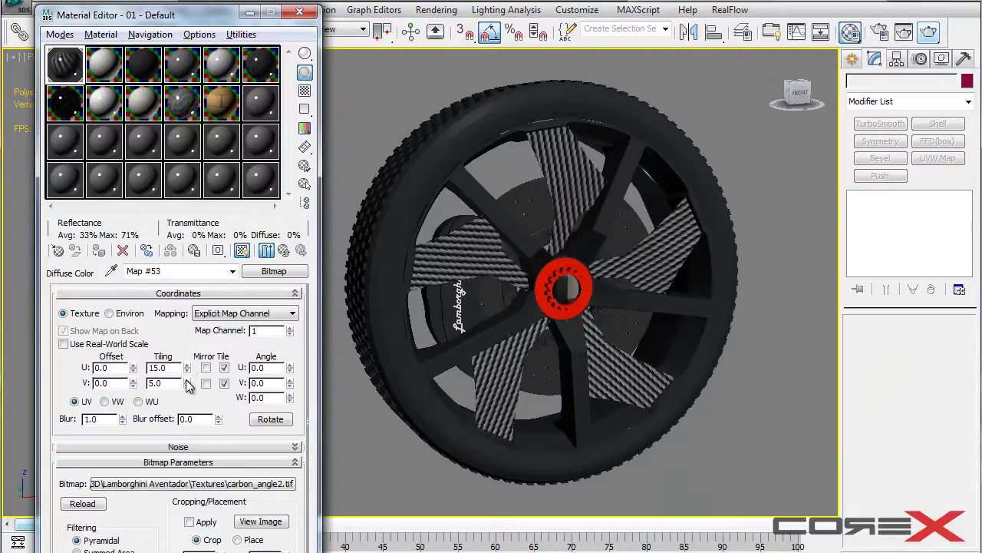
left_click(187, 381)
left_click(187, 381)
key("Return")
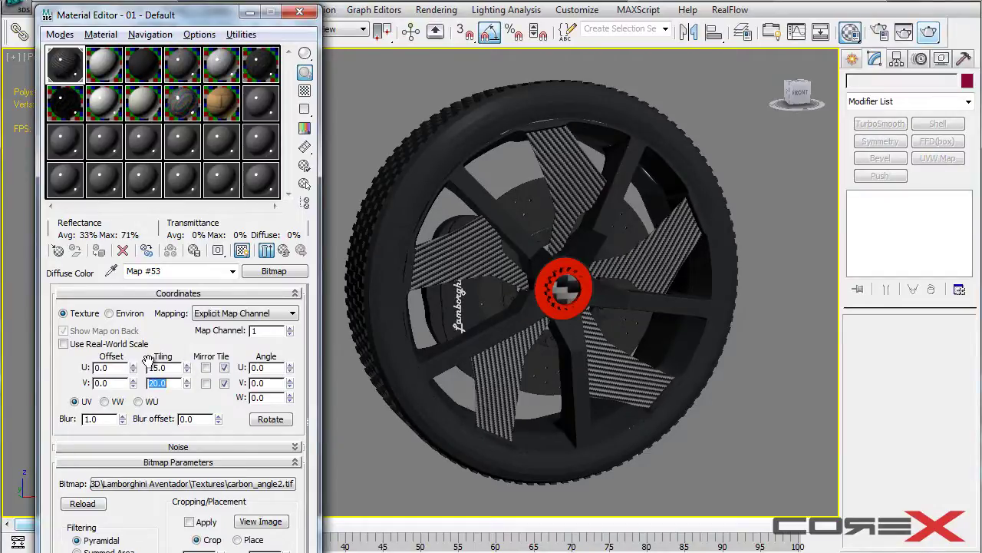
- Inspect the tiled carbon weave on the blades closely from several angles, including the upper blade
middle_click_drag(368, 343, 552, 288, "alt")
scroll(583, 376, "up", 5)
scroll(552, 287, "down", 5)
middle_click_drag(596, 322, 607, 252)
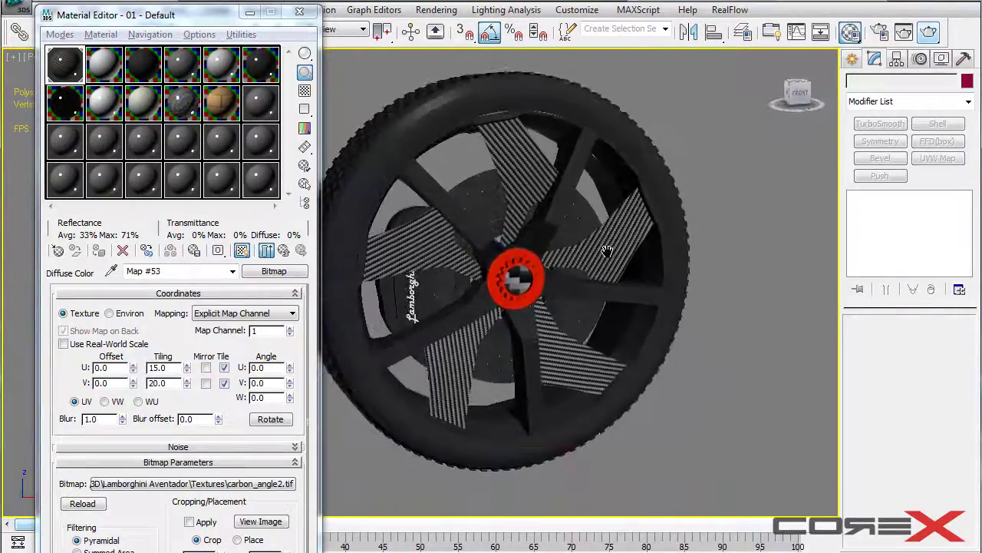
middle_click_drag(539, 302, 574, 290, "alt")
middle_click_drag(480, 343, 424, 342, "alt")
middle_click_drag(485, 286, 486, 310)
mouse_move(666, 181)
middle_mouse_down("alt")
mouse_move(718, 181)
mouse_move(669, 180)
middle_mouse_up("alt")
middle_click_drag(610, 185, 647, 287, "alt")
scroll(598, 225, "up", 8)
scroll(577, 295, "down", 6)
scroll(642, 340, "up", 6)
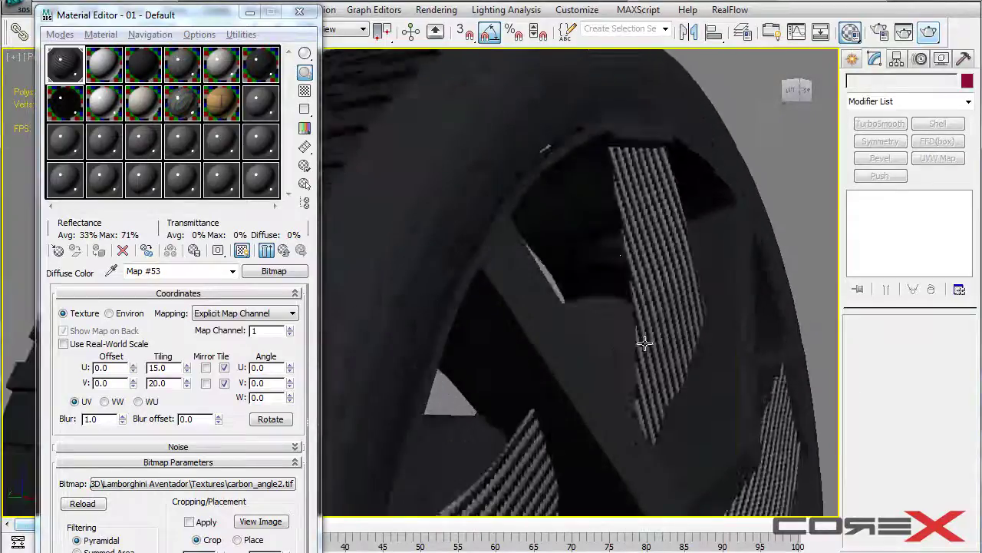
middle_click_drag(642, 340, 470, 290)
scroll(470, 289, "down", 3)
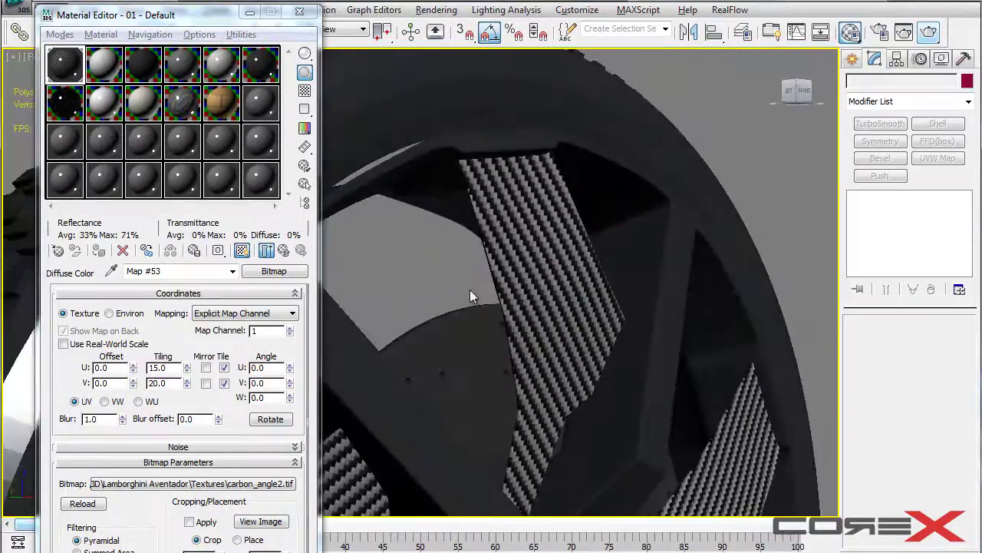
- Assign the carbon_angle2 bitmap as the material's bump map, set its U tiling to 15.0 and return to the parent material
left_click(284, 251)
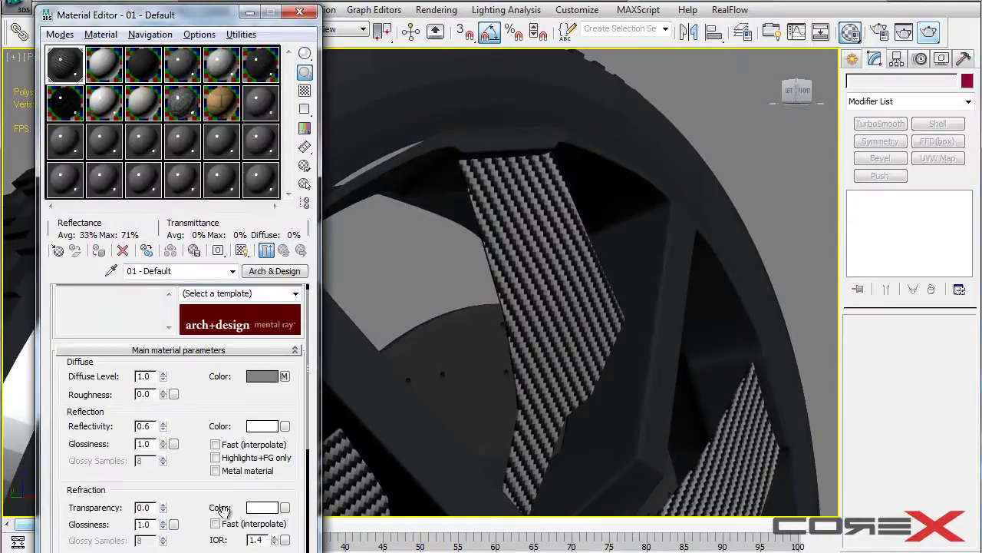
scroll(200, 520, "down", 10)
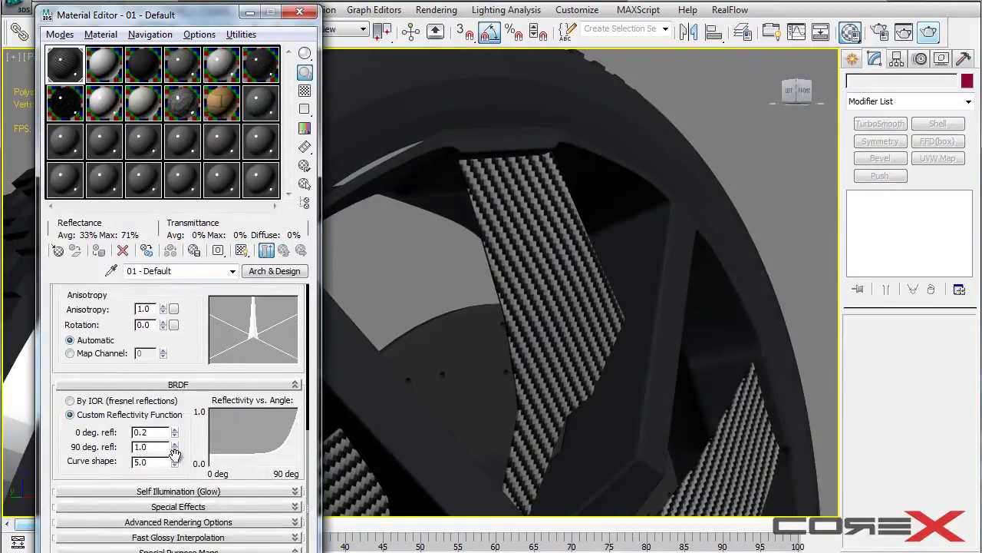
scroll(175, 445, "down", 3)
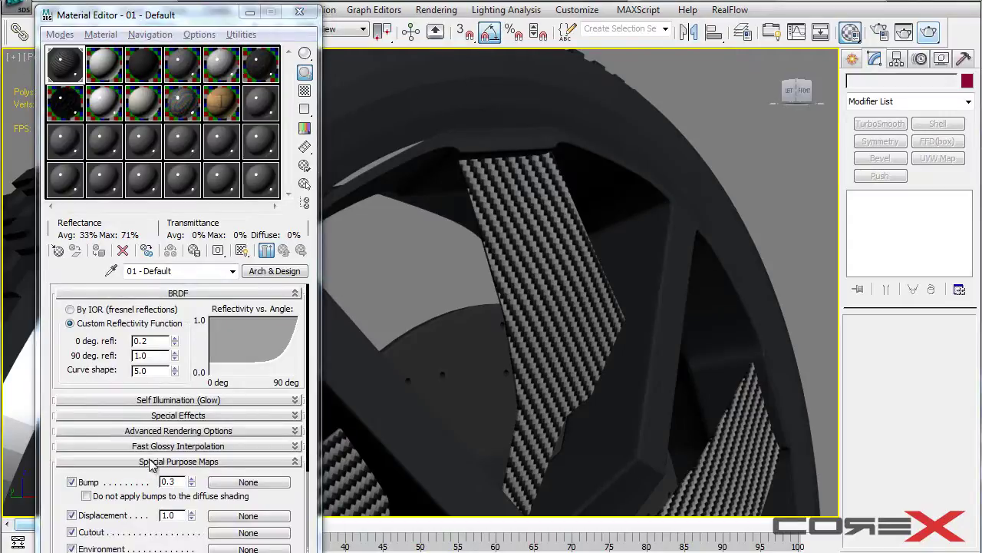
left_click(238, 484)
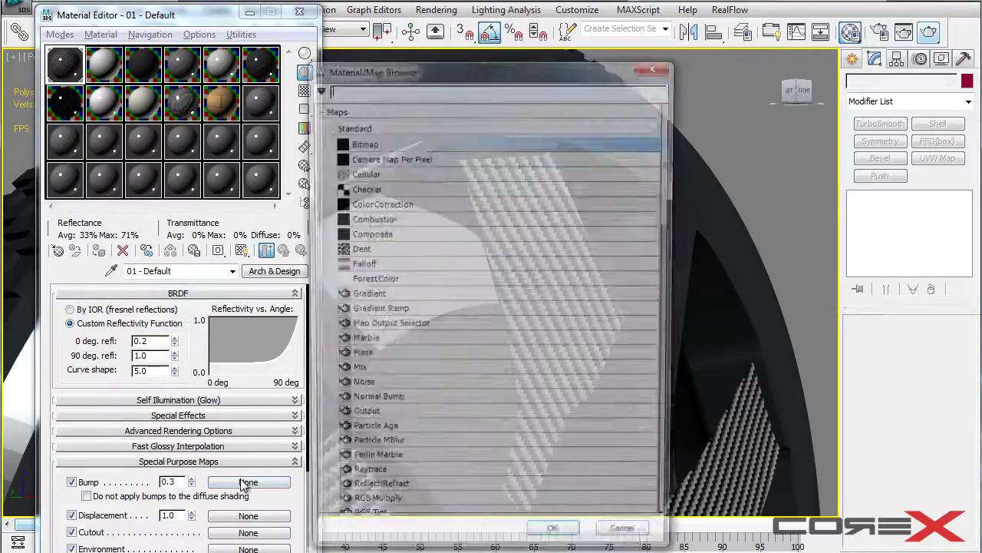
double_click(405, 145)
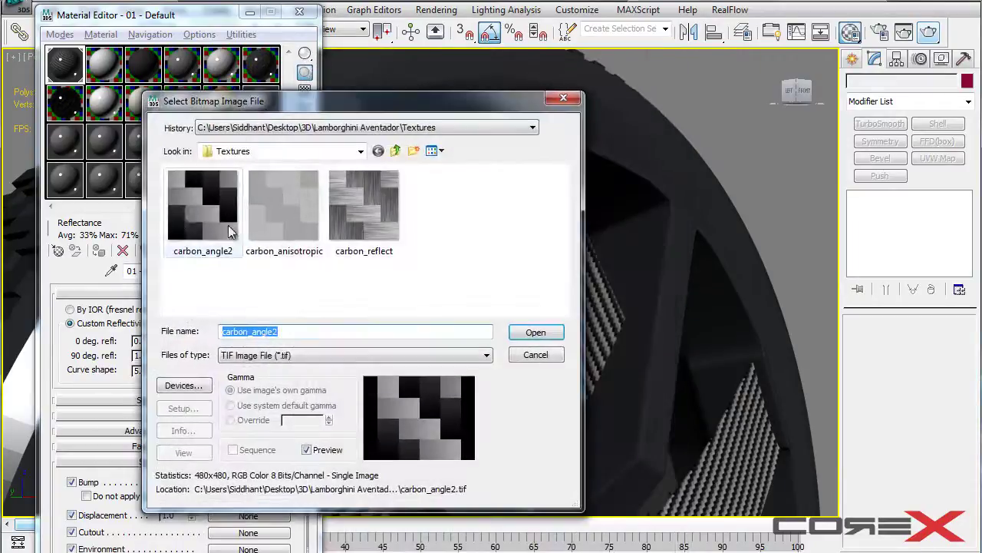
double_click(178, 217)
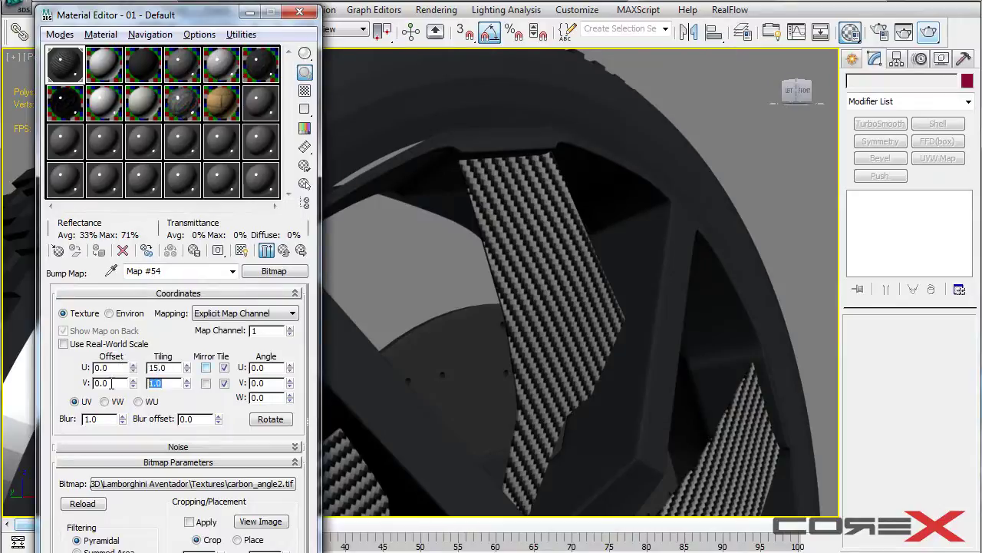
left_click(284, 252)
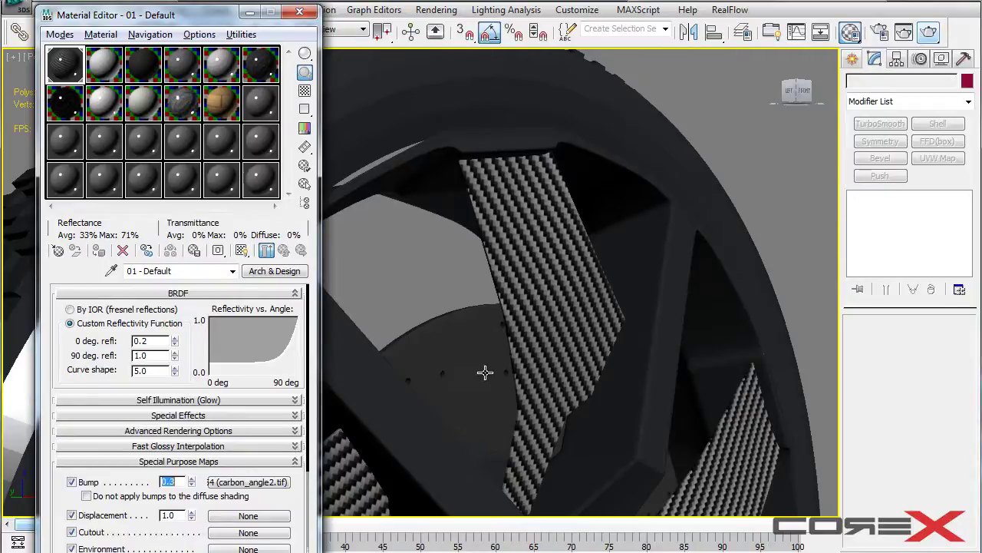
- Examine the carbon weave on the rim's blades from different distances and angles
scroll(500, 364, "down", 3)
middle_click_drag(485, 373, 519, 269, "alt")
scroll(500, 364, "up", 2)
scroll(530, 366, "up", 3)
scroll(597, 321, "up", 2)
scroll(501, 339, "down", 4)
scroll(485, 281, "down", 1)
scroll(511, 278, "up", 4)
- Try the carbon_anisotropic bitmap as the material's diffuse map and examine it on the blades
left_click_drag(192, 338, 189, 509)
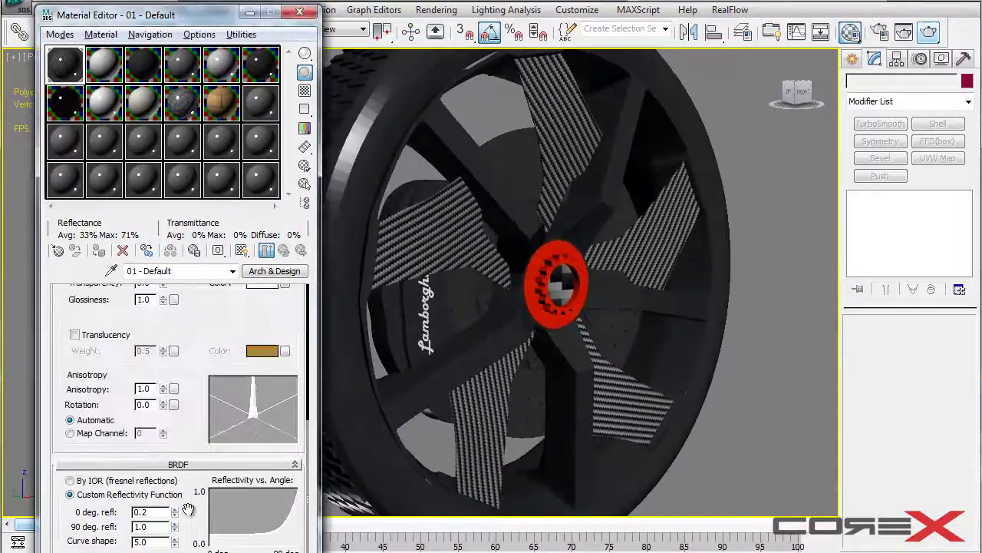
scroll(198, 367, "up", 6)
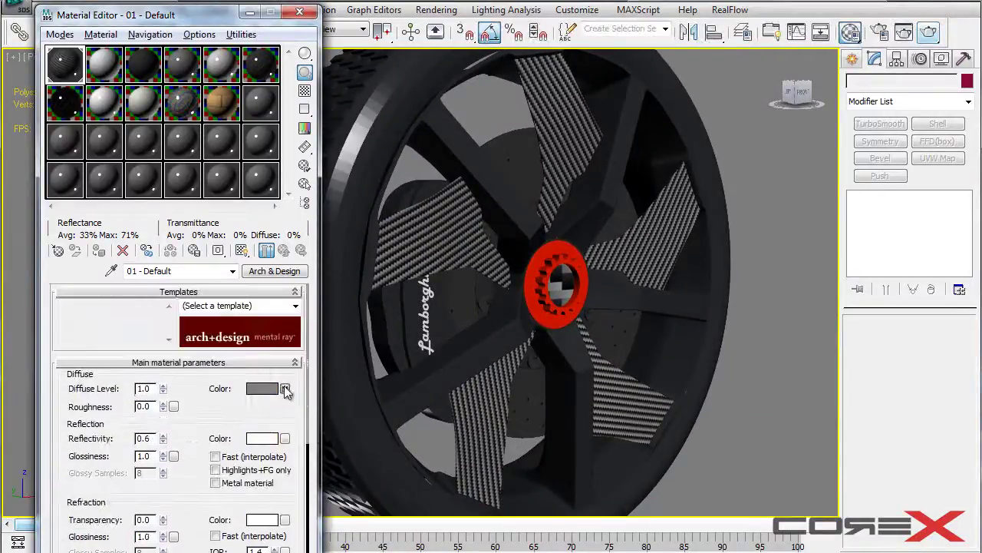
left_click(284, 390)
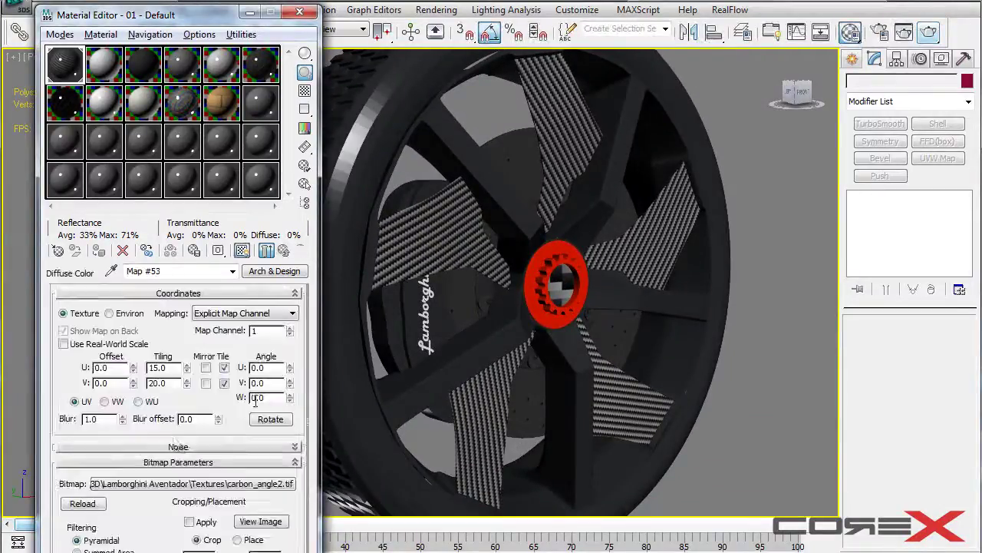
left_click(201, 484)
double_click(190, 155)
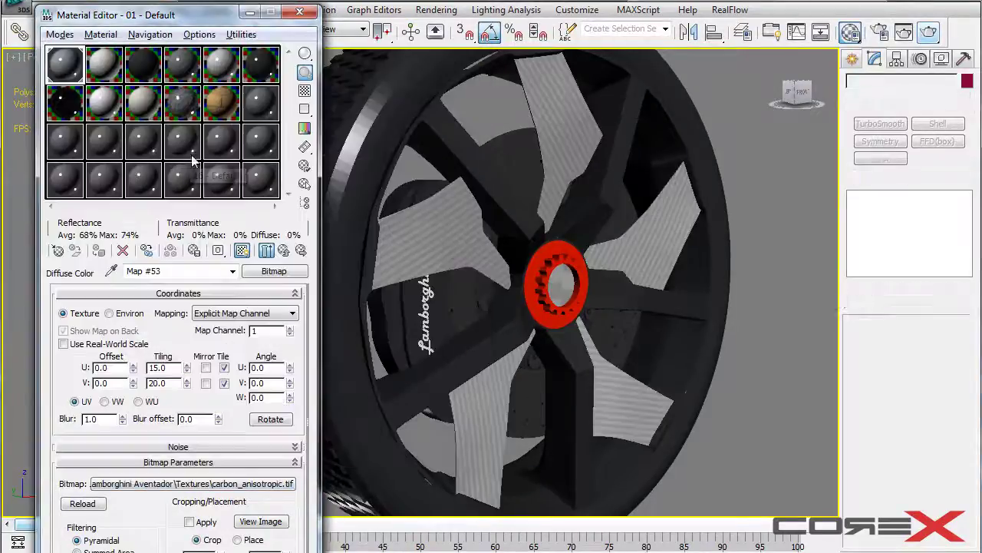
middle_click_drag(650, 250, 607, 240, "alt")
scroll(611, 246, "down", 2)
scroll(607, 239, "up", 4)
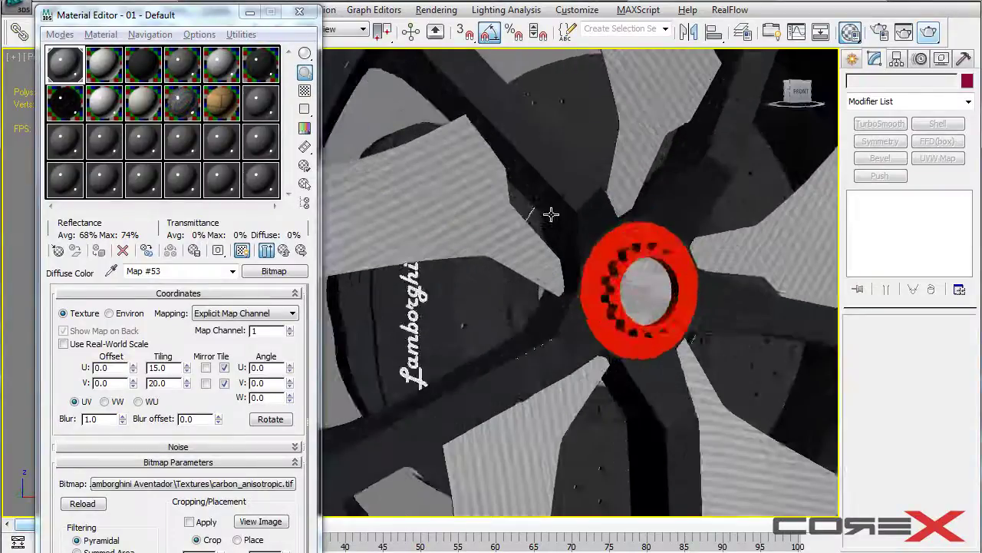
middle_click_drag(551, 215, 606, 229, "alt")
scroll(611, 218, "down", 4)
- Try the carbon_reflect bitmap as the diffuse map and check how it looks on the wheel
left_click(254, 483)
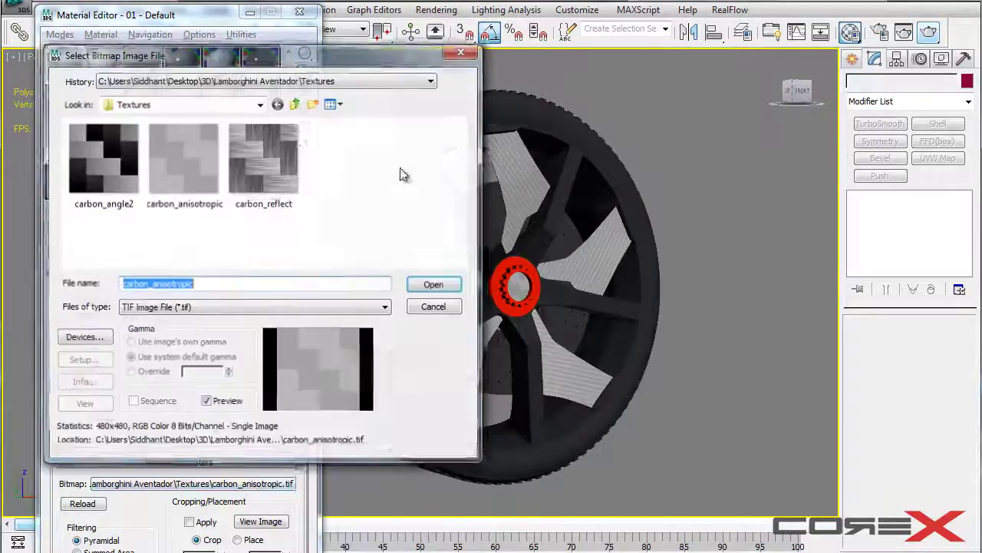
left_click(283, 143)
double_click(283, 143)
mouse_move(734, 277)
middle_mouse_down("alt")
mouse_move(656, 274)
mouse_move(722, 282)
middle_mouse_up("alt")
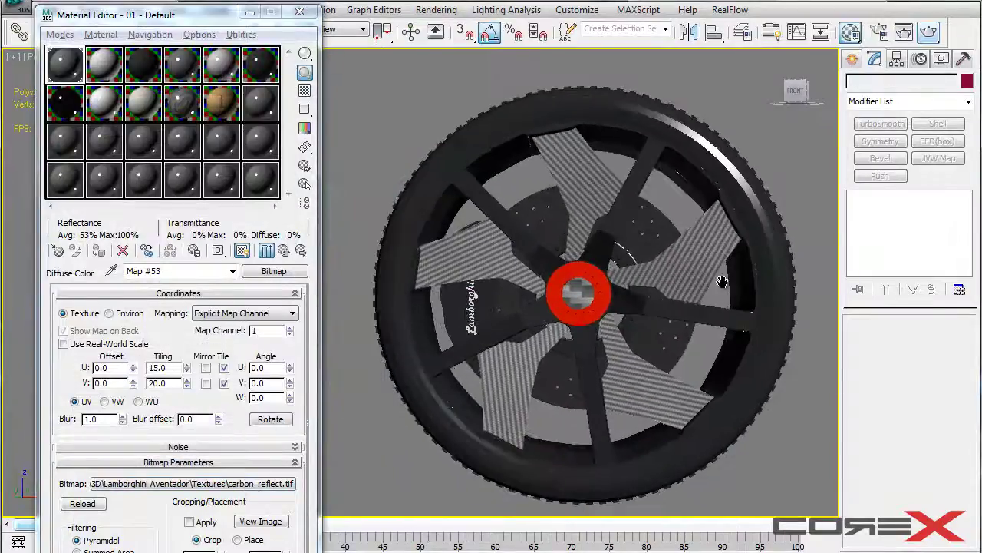
scroll(722, 282, "up", 5)
middle_click_drag(603, 280, 326, 360, "alt")
scroll(647, 281, "down", 5)
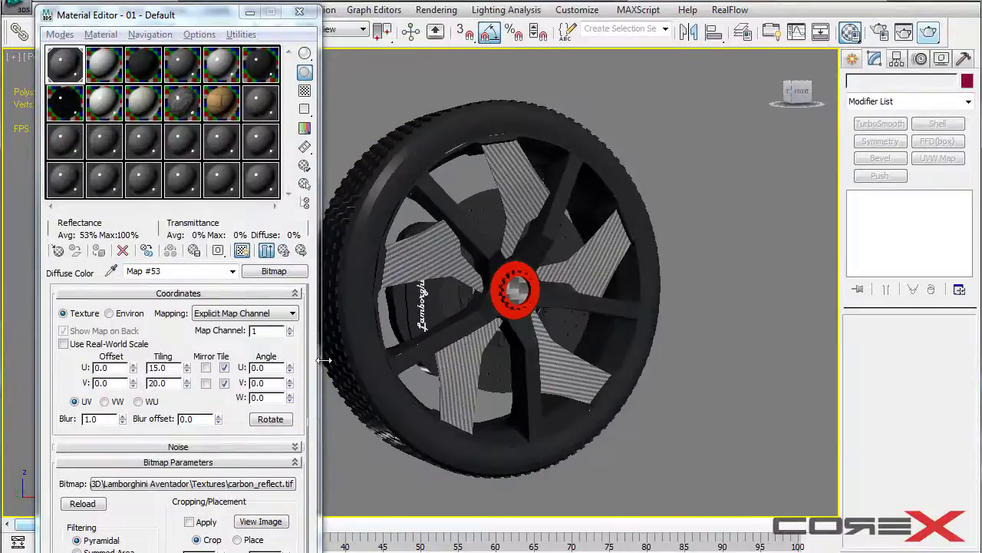
- Set the diffuse map's image back to carbon_angle2, check the blades and close the Material Editor
left_click(234, 483)
left_click(104, 175)
double_click(104, 175)
middle_click_drag(645, 199, 586, 225, "alt")
scroll(597, 215, "up", 6)
scroll(643, 215, "down", 4)
scroll(604, 214, "down", 5)
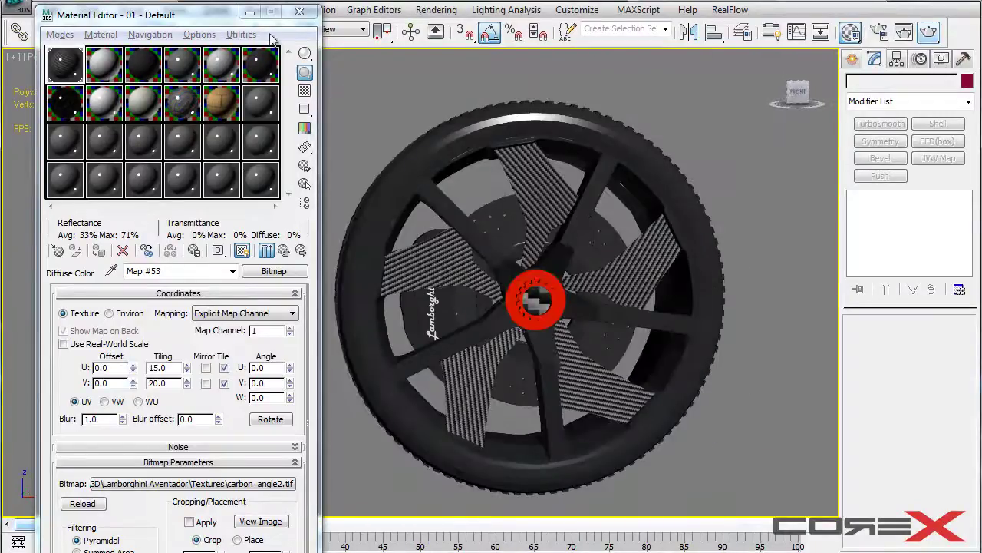
left_click(299, 13)
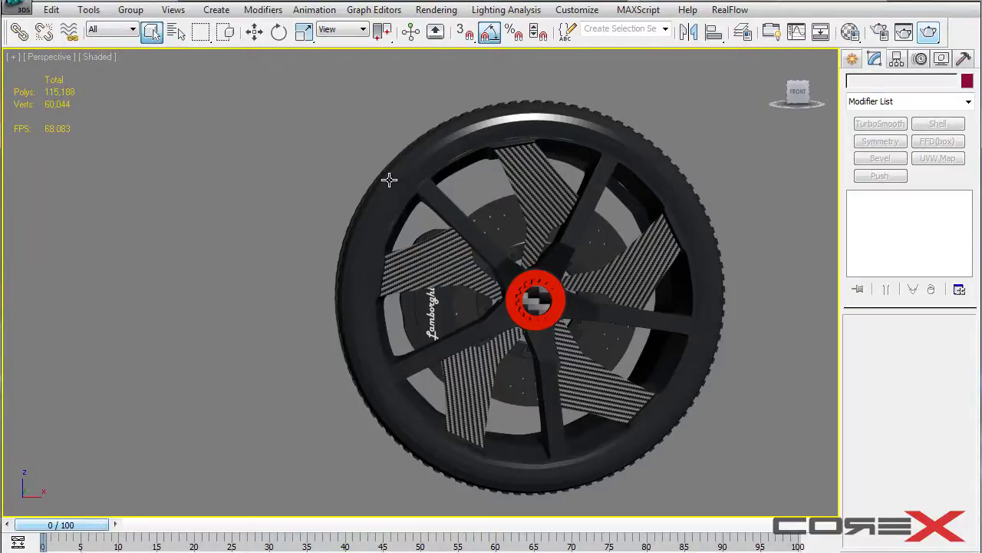
middle_click_drag(565, 185, 457, 175)
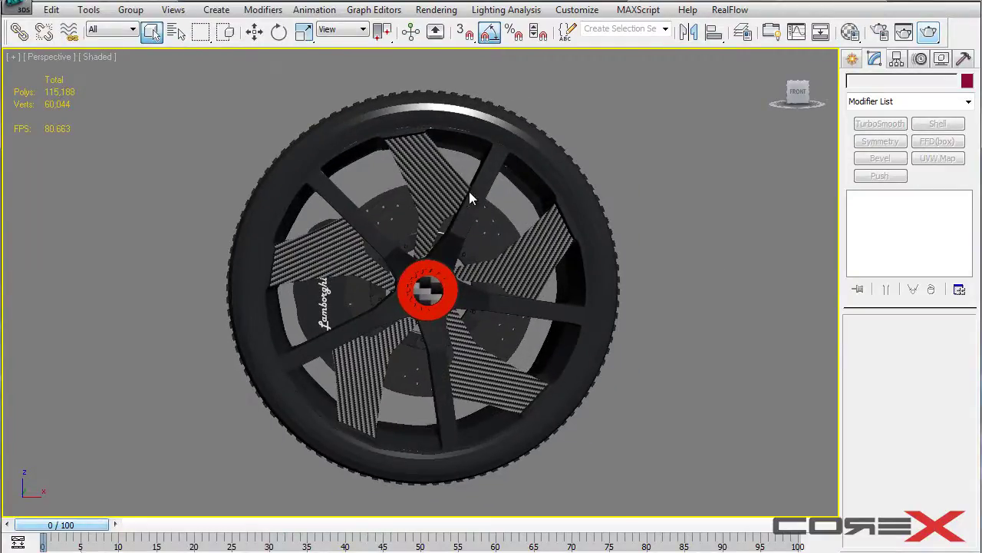